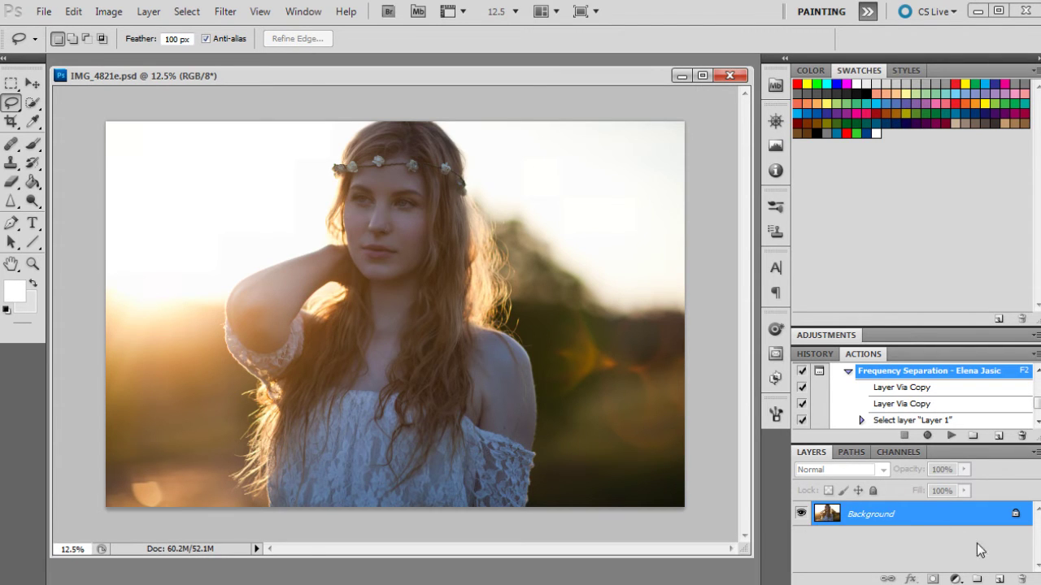
- Add a Solid Color fill layer with the dark navy hex color 171845
left_click(955, 579)
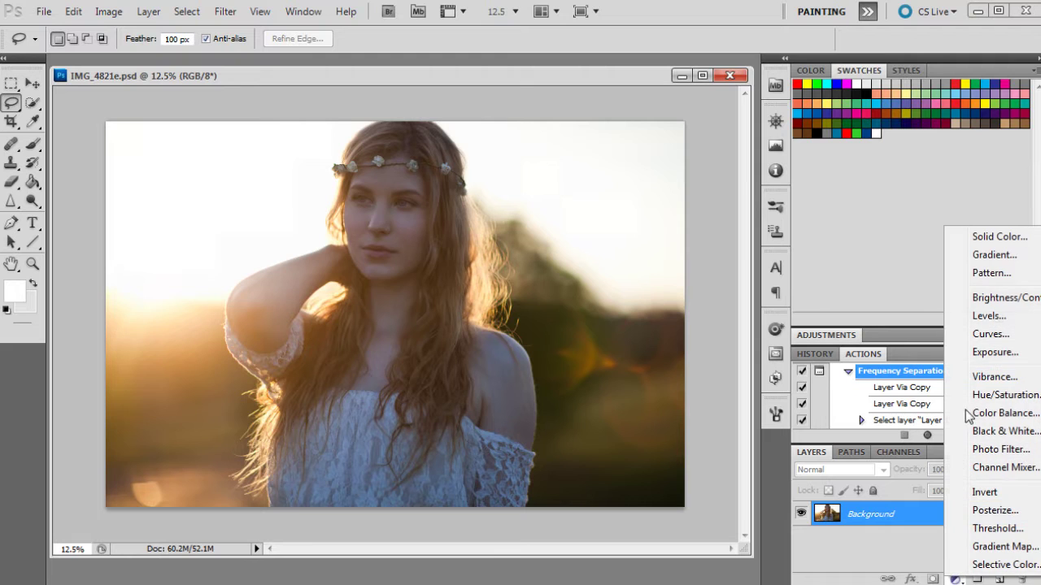
left_click(960, 233)
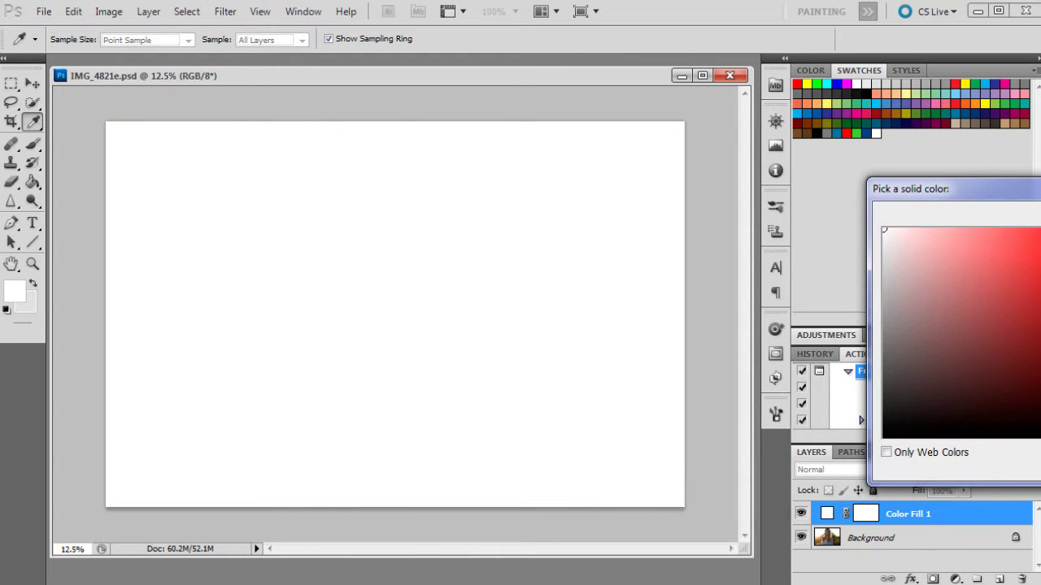
left_click_drag(1020, 195, 744, 182)
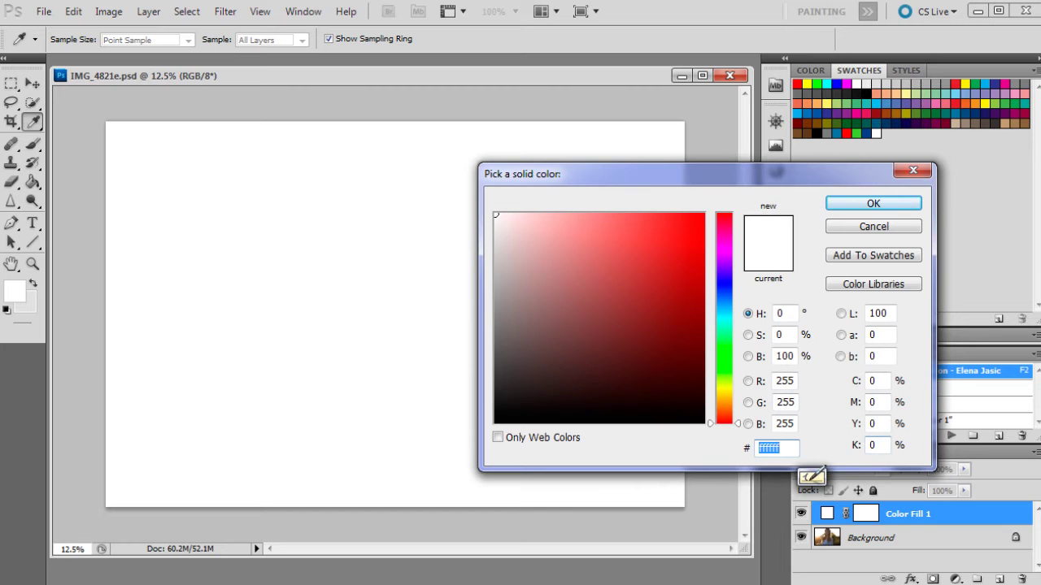
type("171")
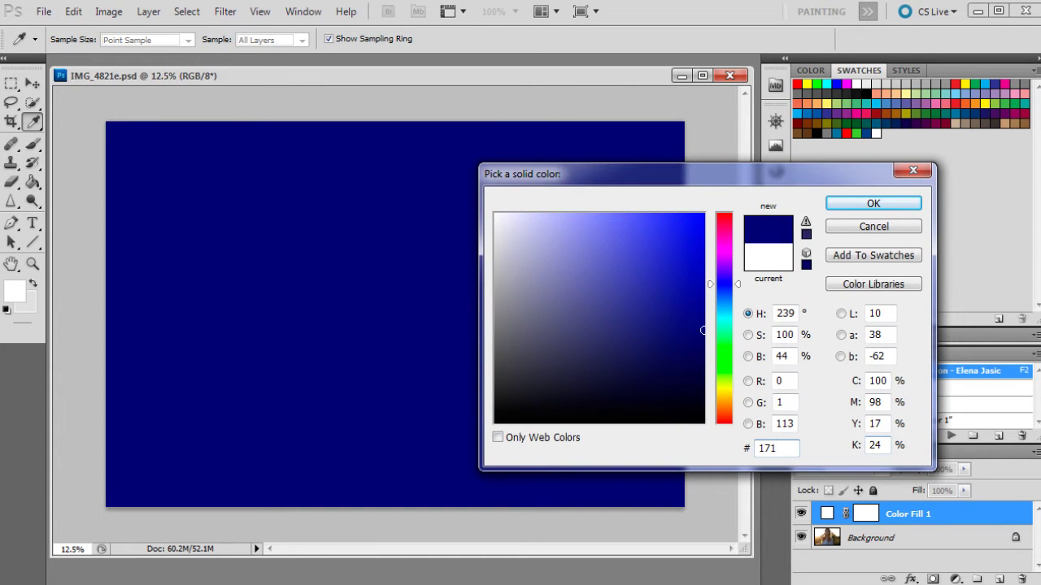
type("845")
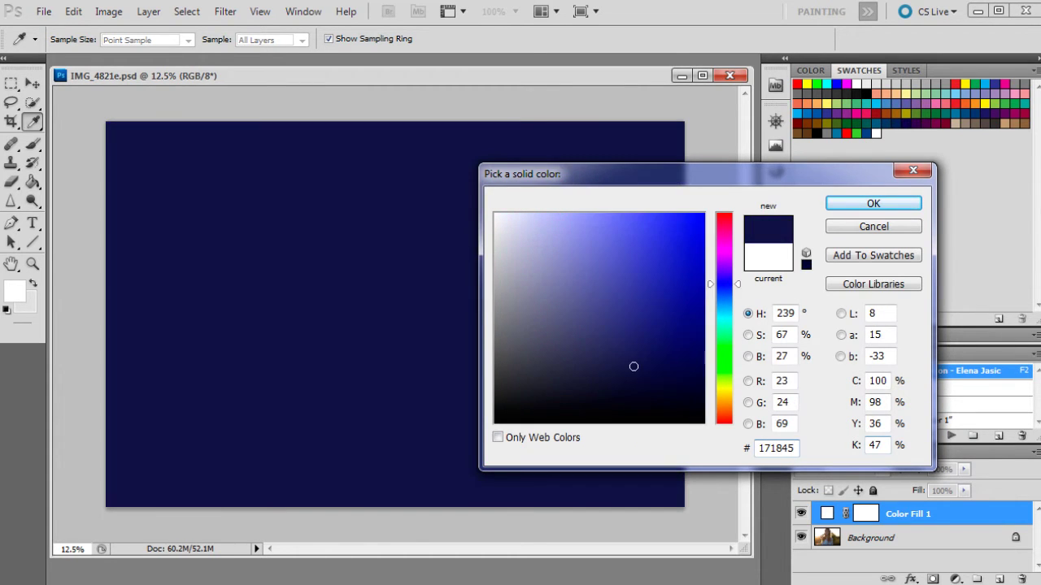
left_click(872, 204)
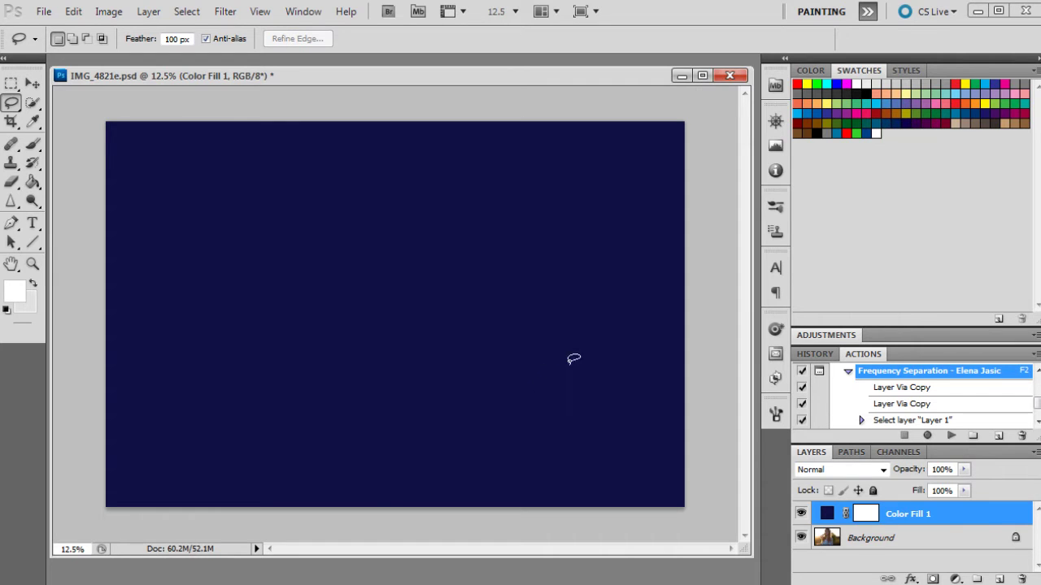
- Blend Color Fill 1 as Soft Light at 19% opacity and toggle it to compare
left_click(836, 469)
left_click(817, 257)
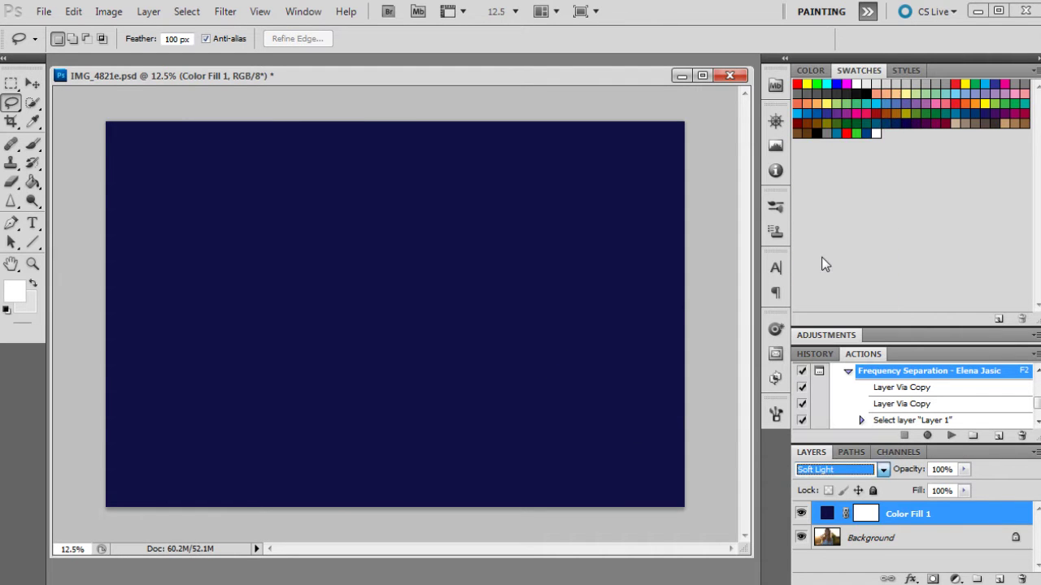
left_click_drag(965, 471, 896, 484)
left_click(800, 513)
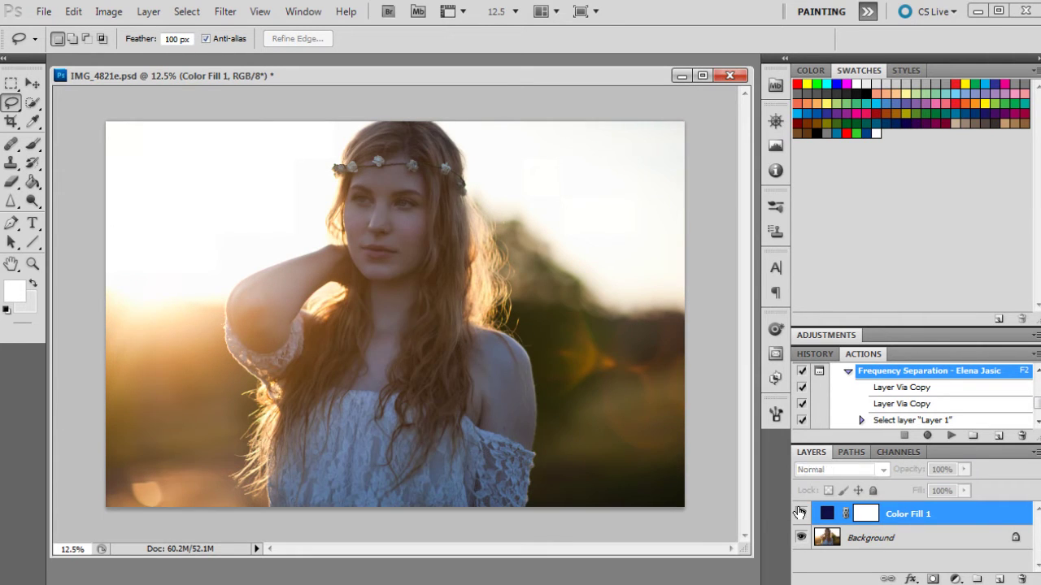
left_click(800, 513)
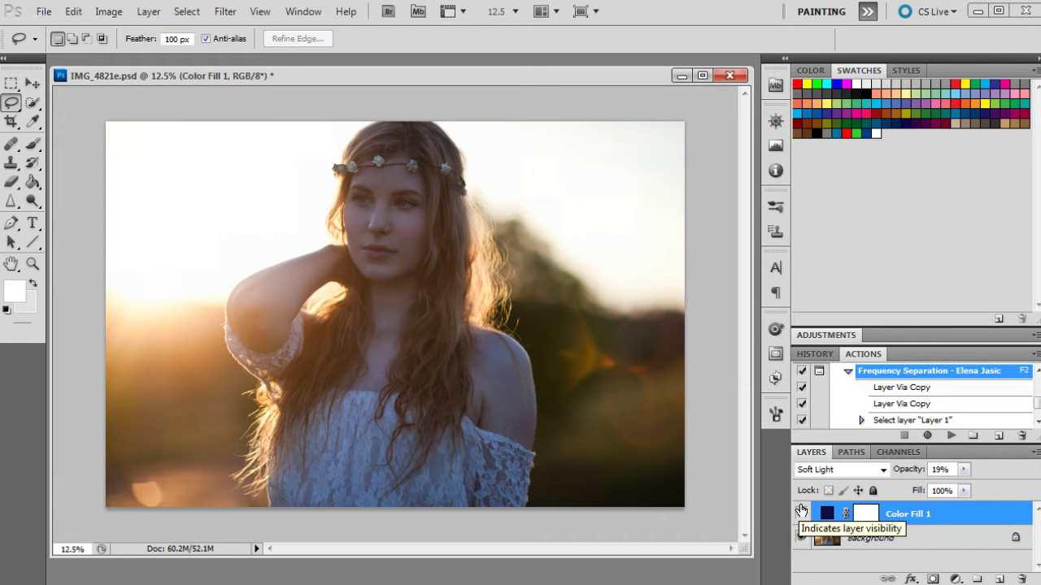
- Add a second Solid Color fill layer with slate-navy hex 36394f
left_click(956, 579)
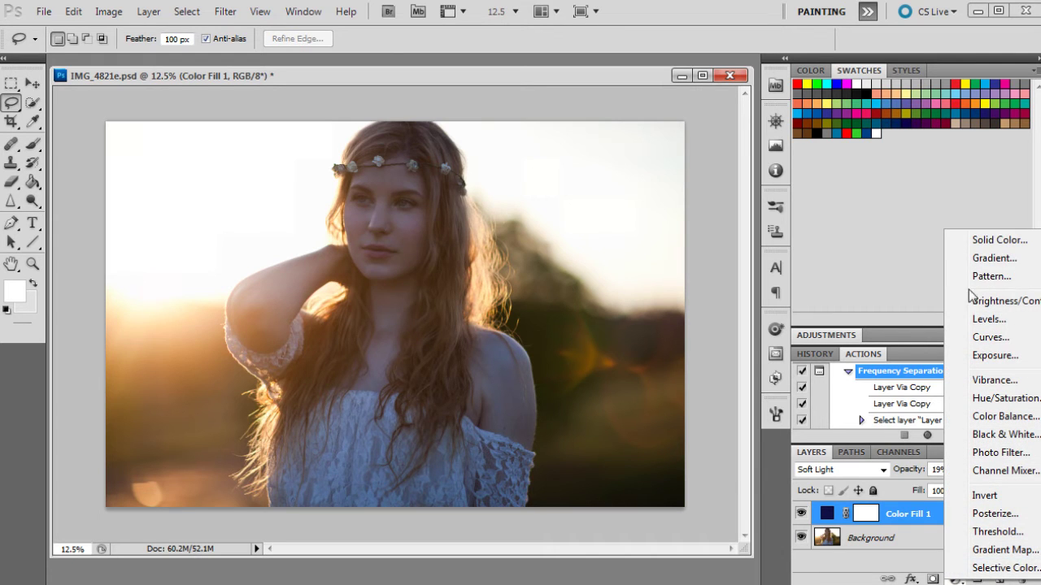
left_click(992, 239)
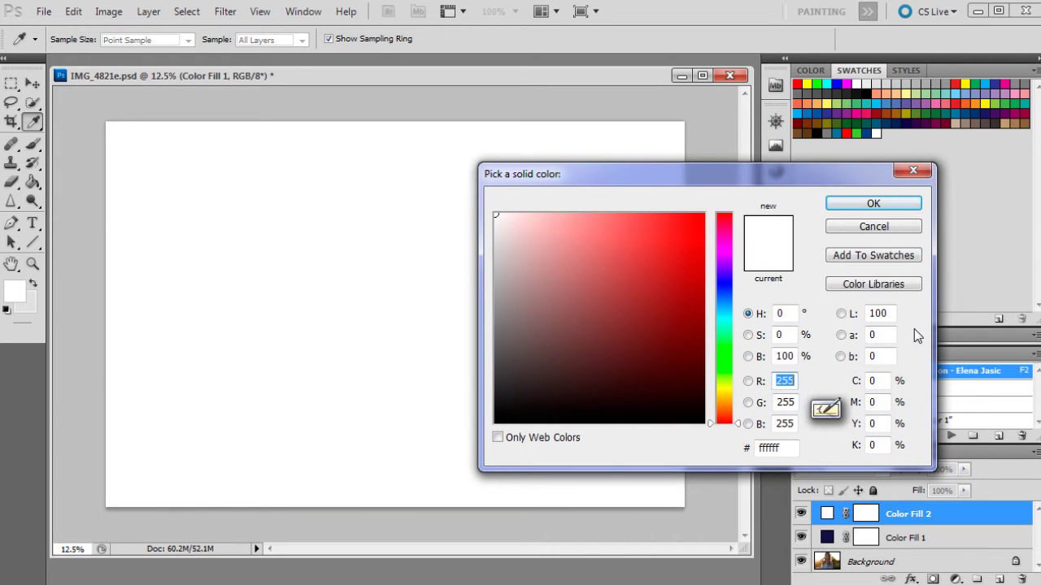
left_click(770, 447)
type("000363")
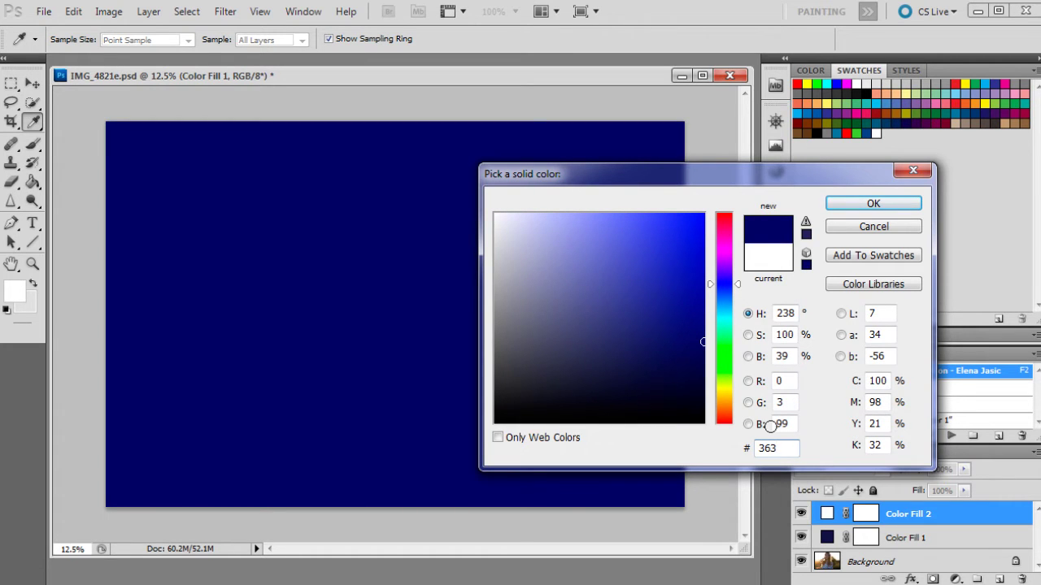
type("94f")
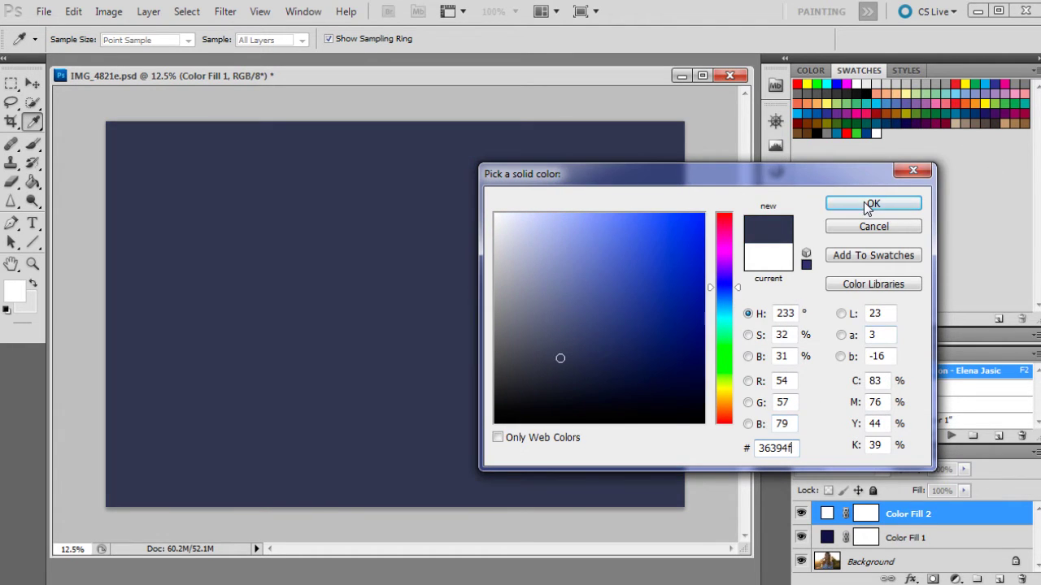
left_click(868, 205)
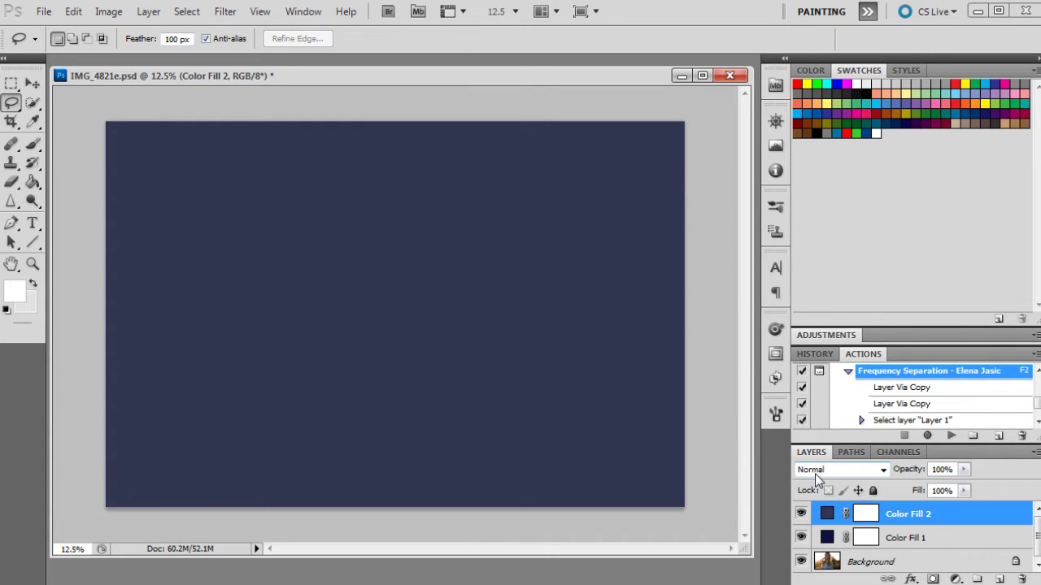
- Blend Color Fill 2 as Lighten at 47% opacity
left_click(815, 472)
left_click(822, 168)
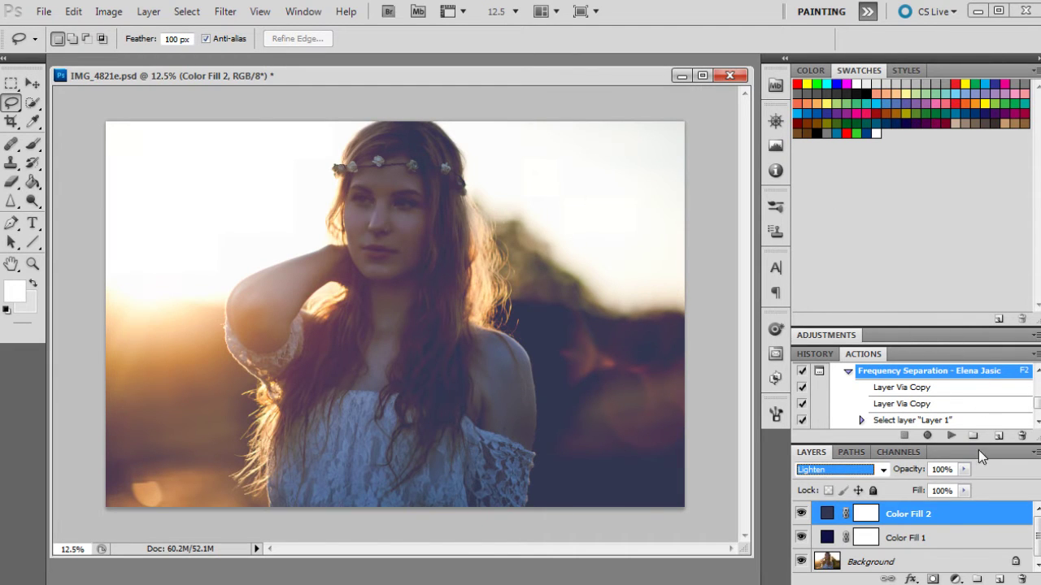
left_click_drag(963, 470, 929, 482)
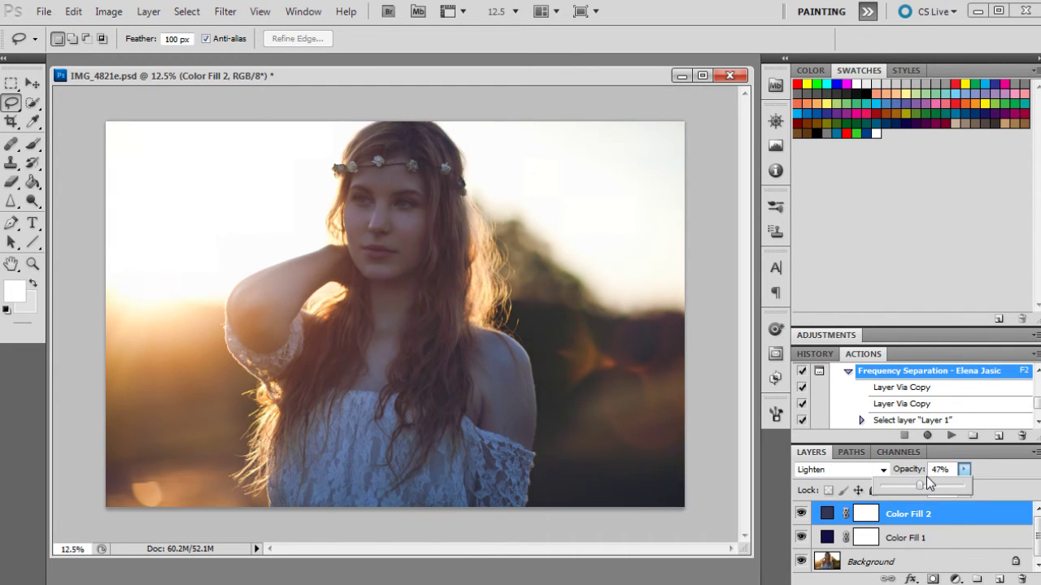
- Add a Curves layer and shape the RGB curve: lifted blacks, brighter midtones, white output 247
left_click(956, 579)
left_click(1005, 336)
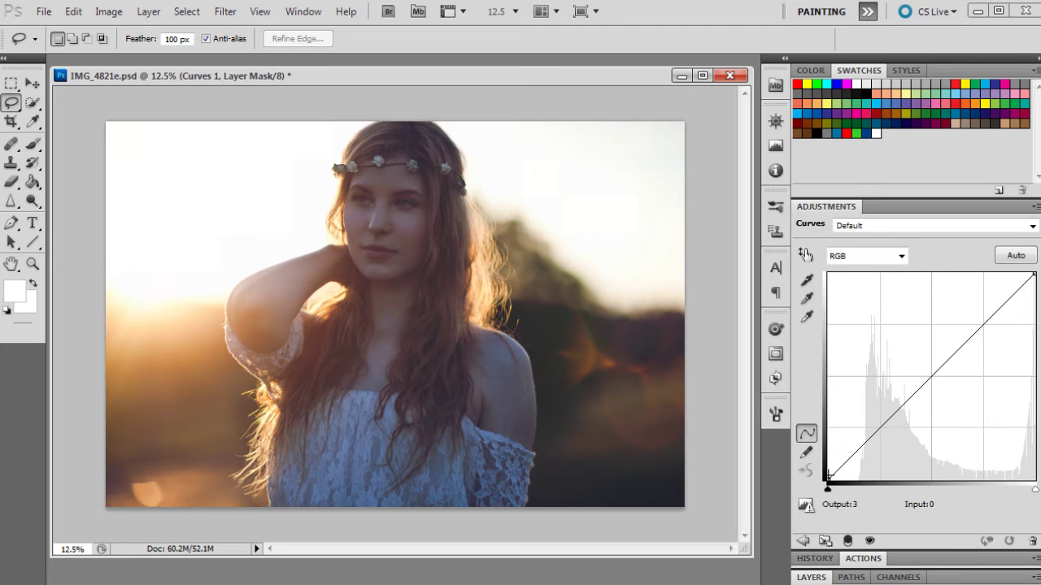
left_click_drag(830, 477, 827, 469)
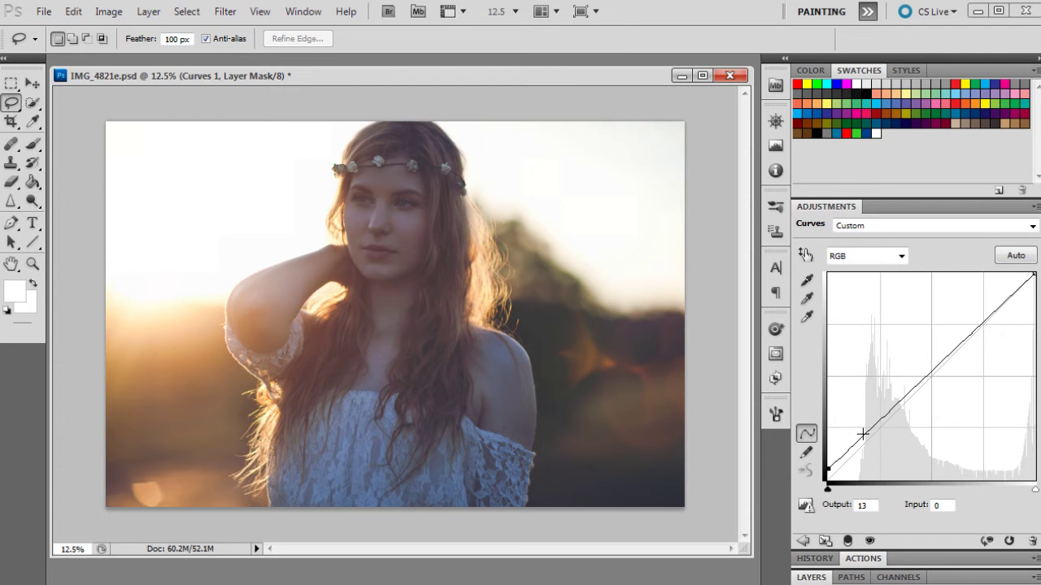
left_click_drag(862, 434, 844, 466)
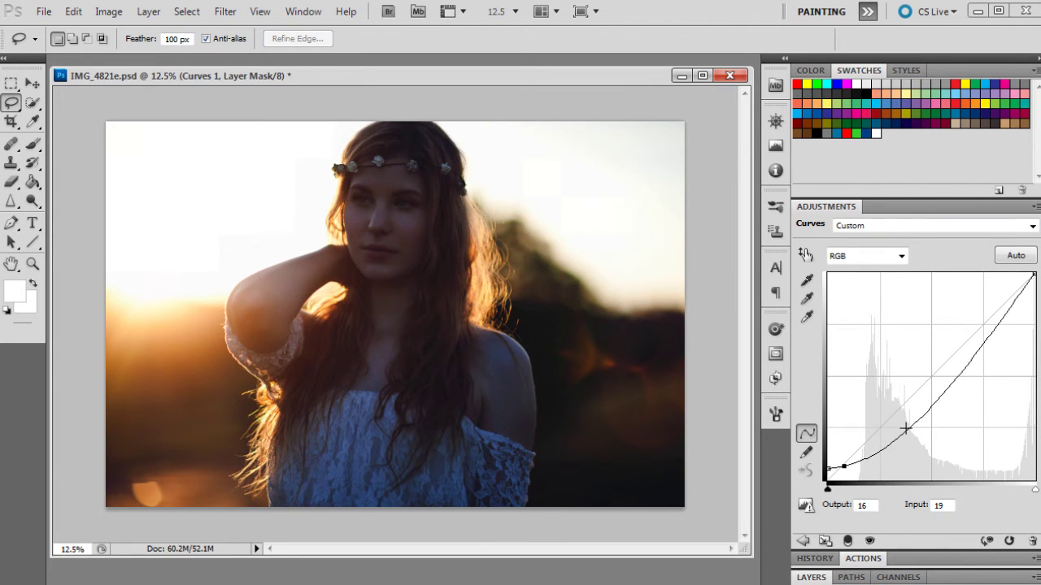
left_click_drag(905, 428, 882, 413)
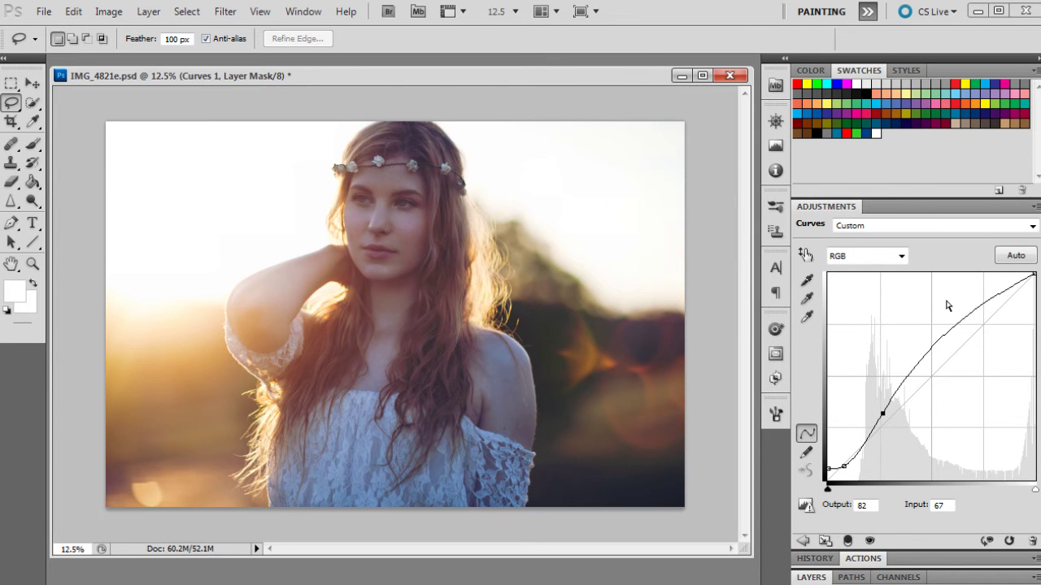
mouse_move(928, 346)
left_mouse_down()
mouse_move(933, 356)
mouse_move(920, 355)
left_mouse_up()
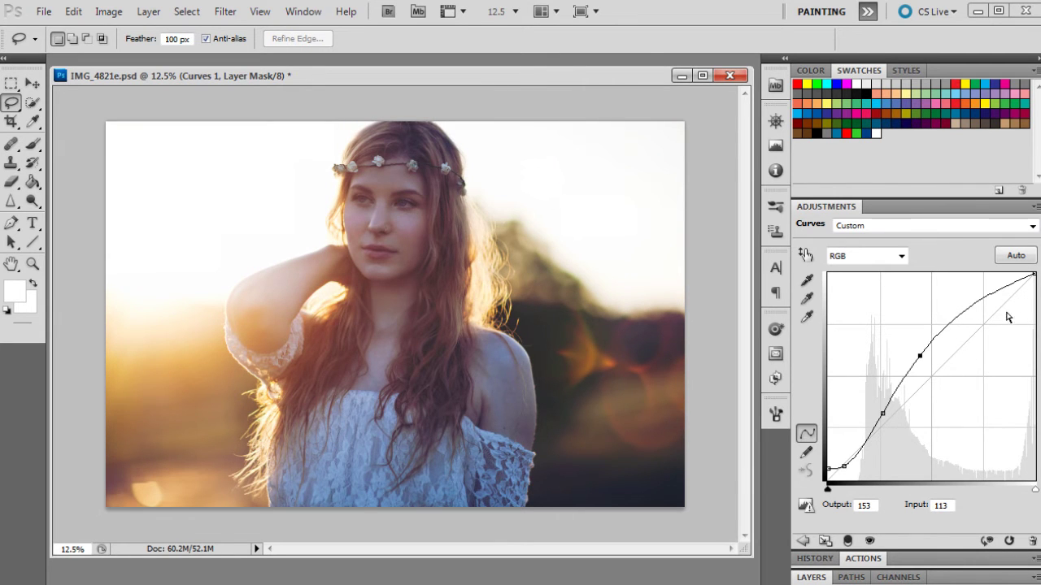
left_click(970, 303)
left_click_drag(970, 303, 1034, 280)
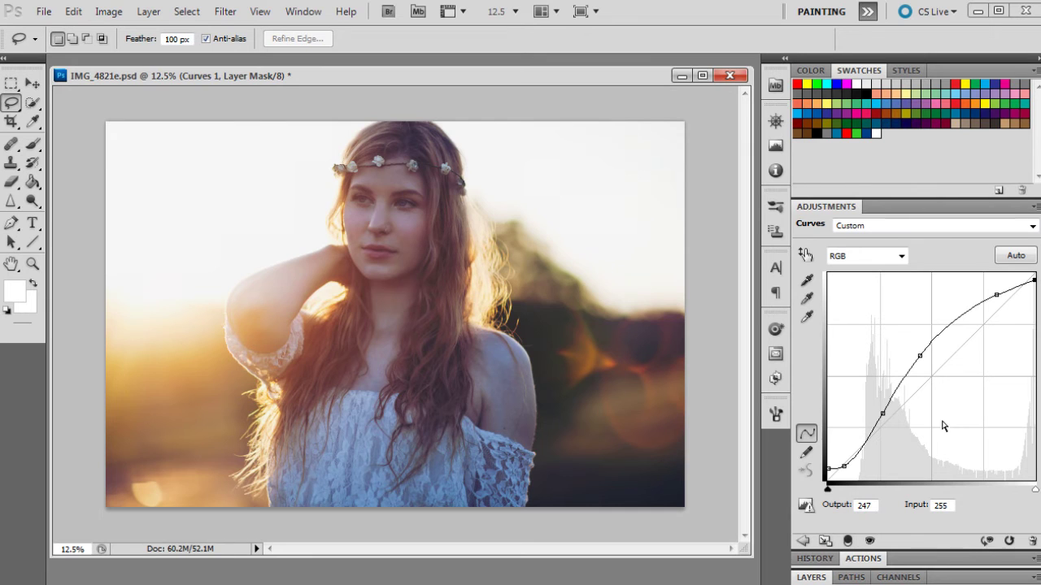
- Toggle Curves 1 off and on to compare, then return to its settings
left_click(812, 578)
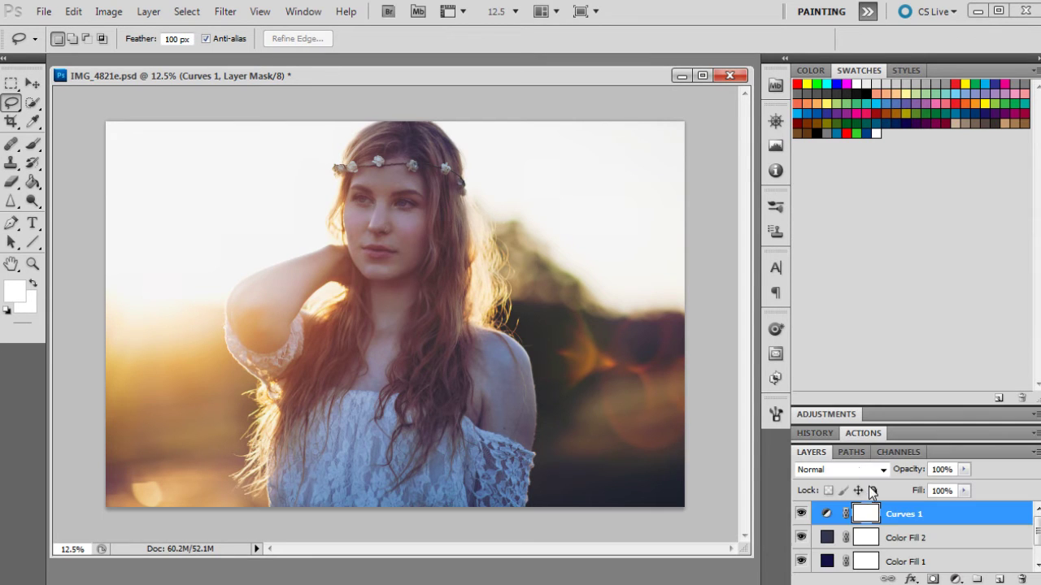
left_click(800, 514)
left_click(800, 514)
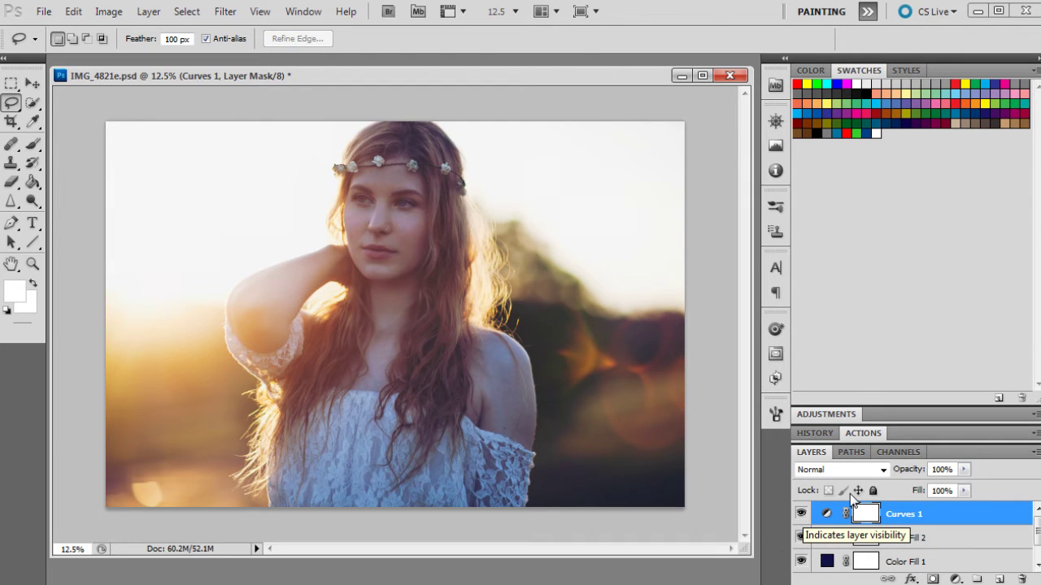
left_click(821, 414)
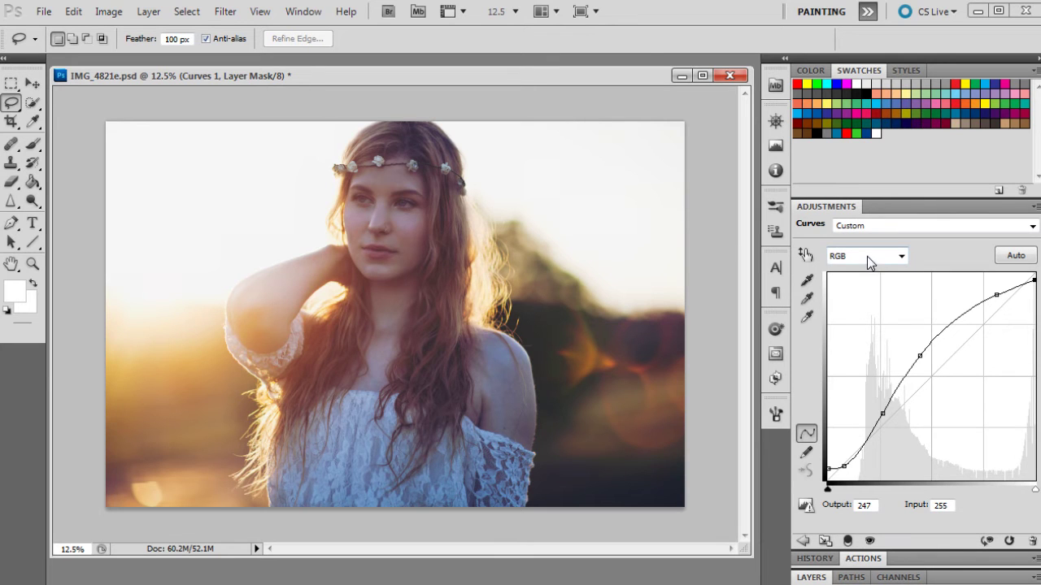
- On the Red channel, lift the shadows, raise the mid and upper curve, and set top output to 247
left_click(867, 258)
left_click(845, 286)
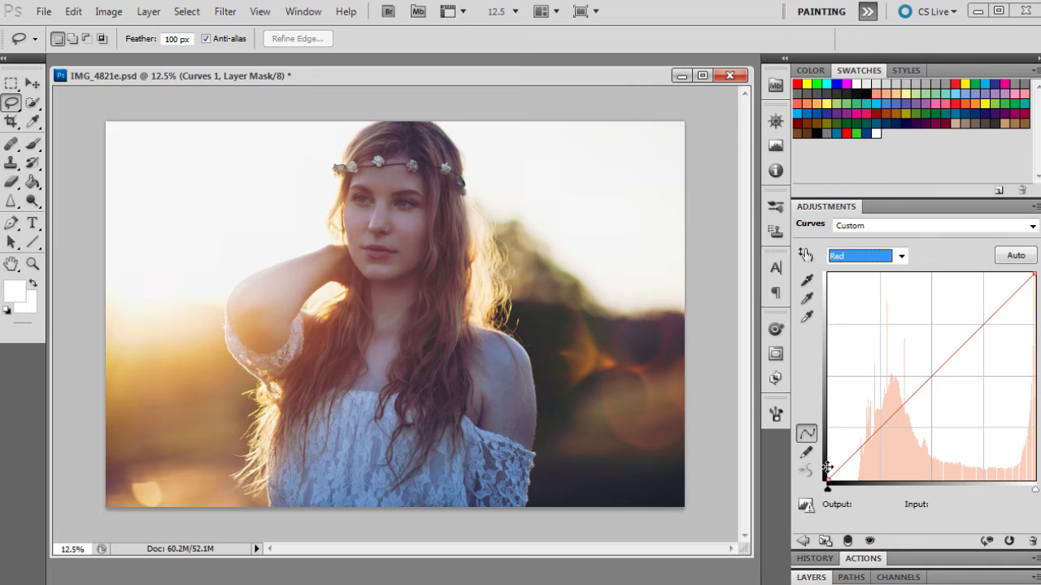
left_click_drag(827, 478, 828, 469)
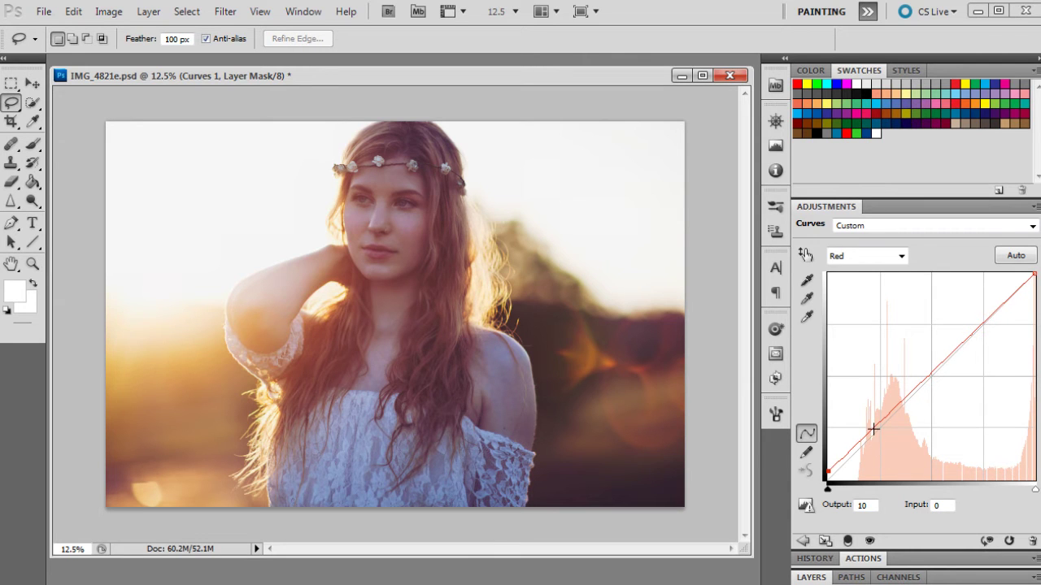
left_click_drag(875, 431, 871, 438)
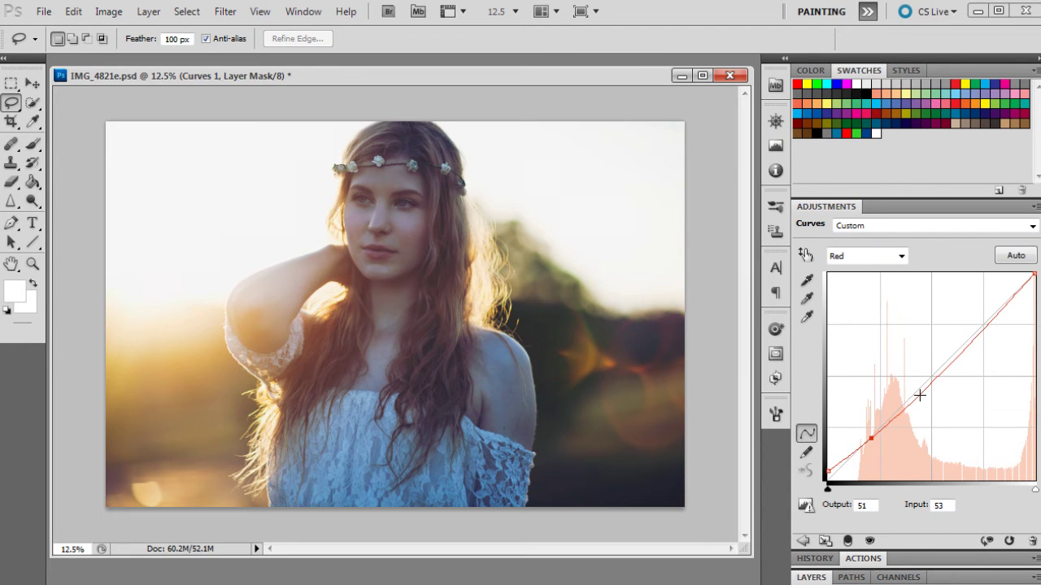
left_click(917, 388)
mouse_move(917, 387)
left_mouse_down()
mouse_move(917, 372)
mouse_move(926, 375)
left_mouse_up()
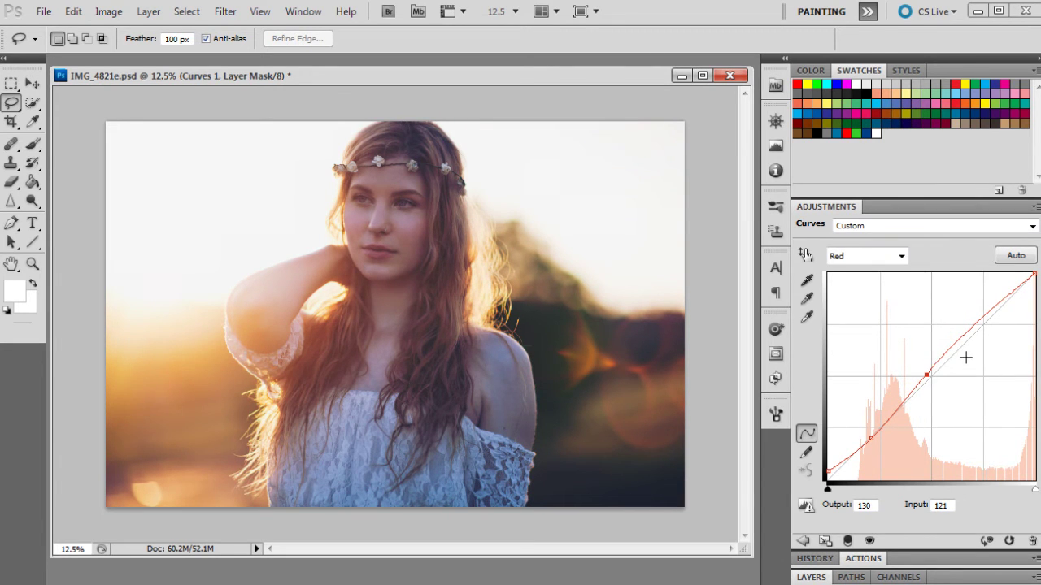
left_click_drag(980, 318, 989, 309)
left_click_drag(1034, 276, 1035, 282)
- On the Green channel, adjust a midtone point slightly (input 90, output 94)
left_click(835, 258)
left_click(843, 300)
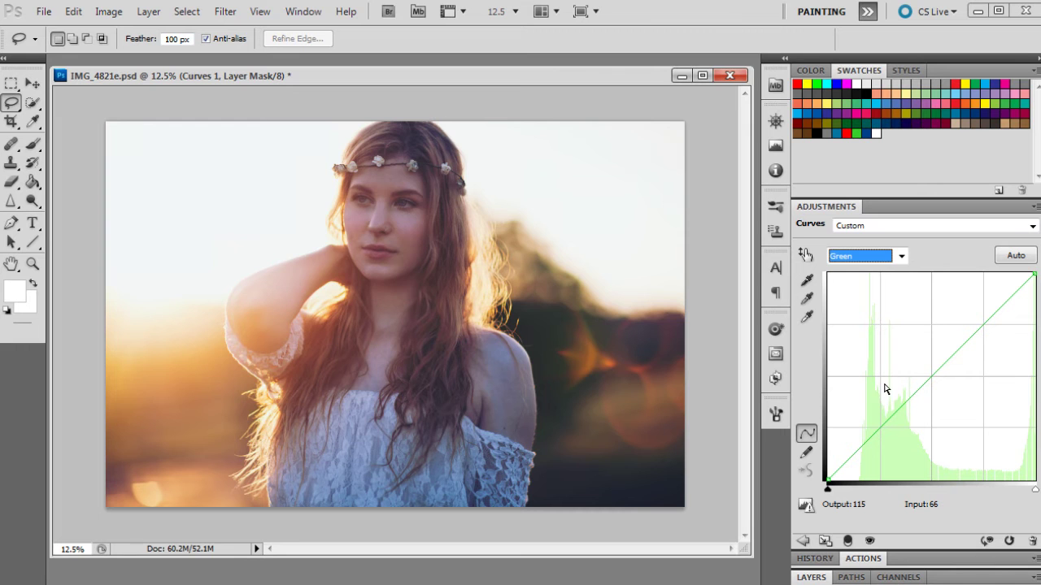
left_click(932, 371)
left_click_drag(932, 371, 901, 403)
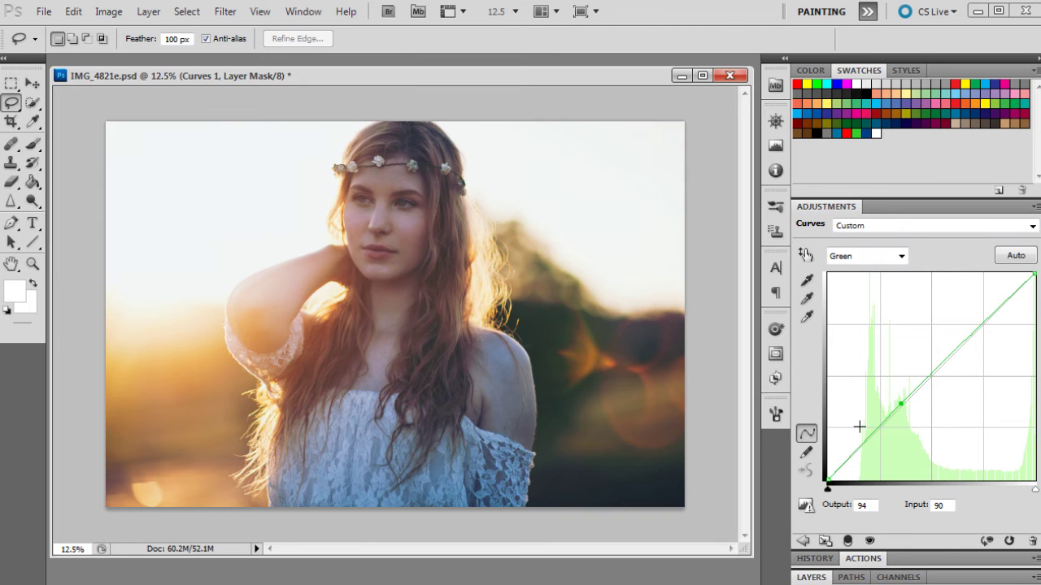
left_click(811, 577)
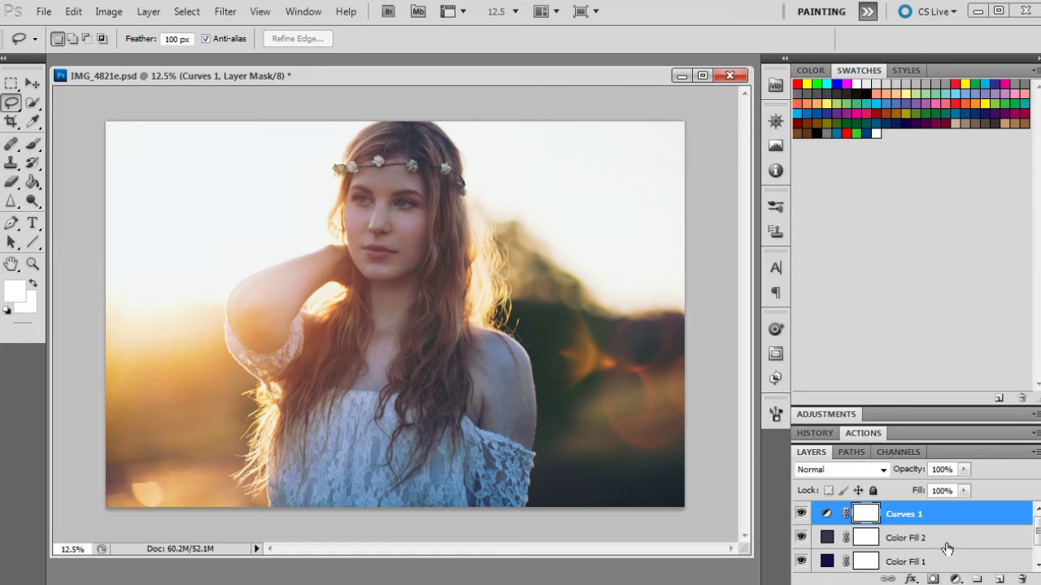
- Add a Selective Color layer with Reds set to Cyan -10, Magenta 13, Yellow 37
left_click(933, 579)
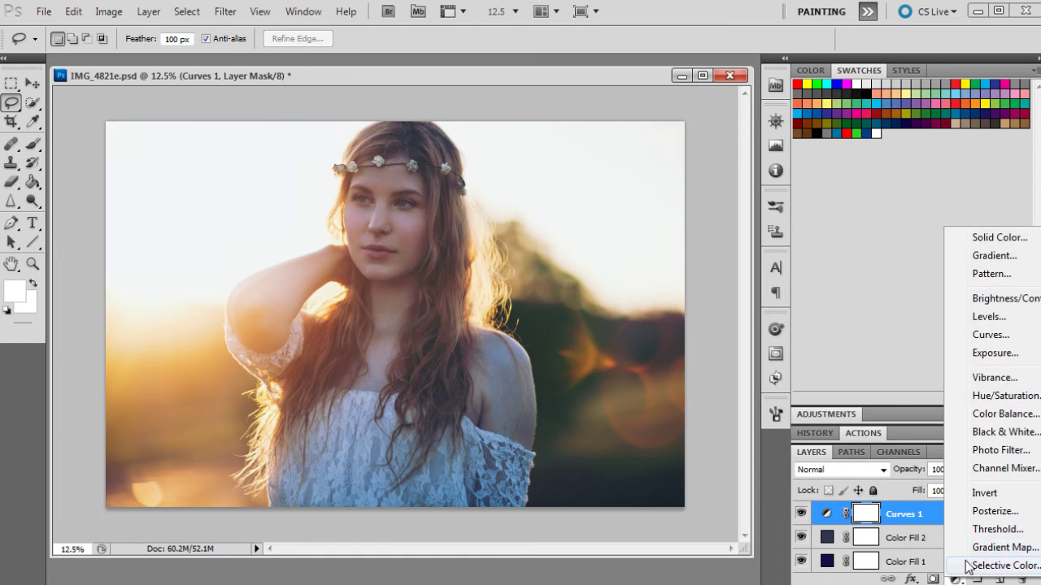
left_click(967, 567)
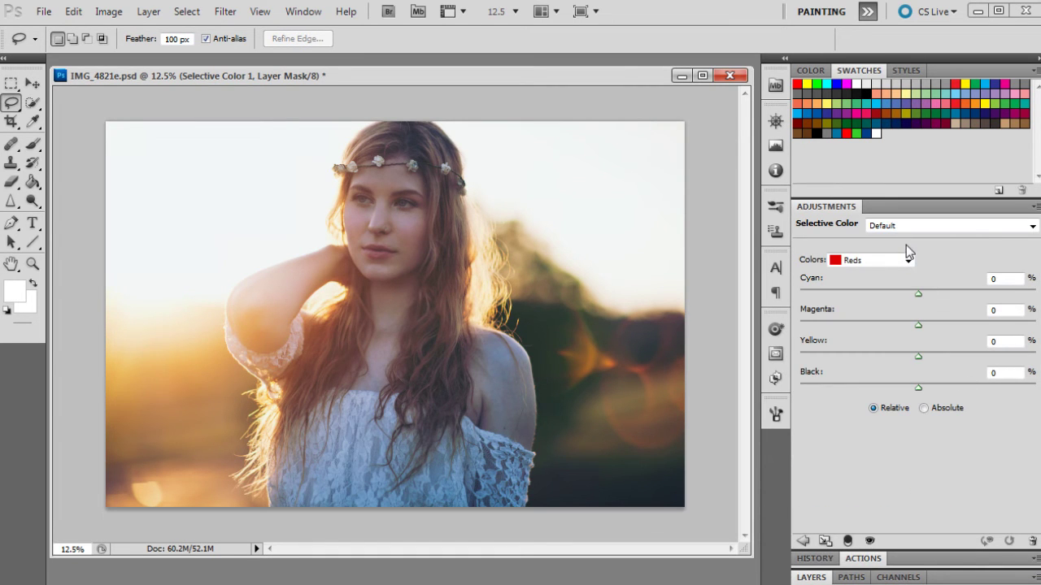
left_click(1004, 279)
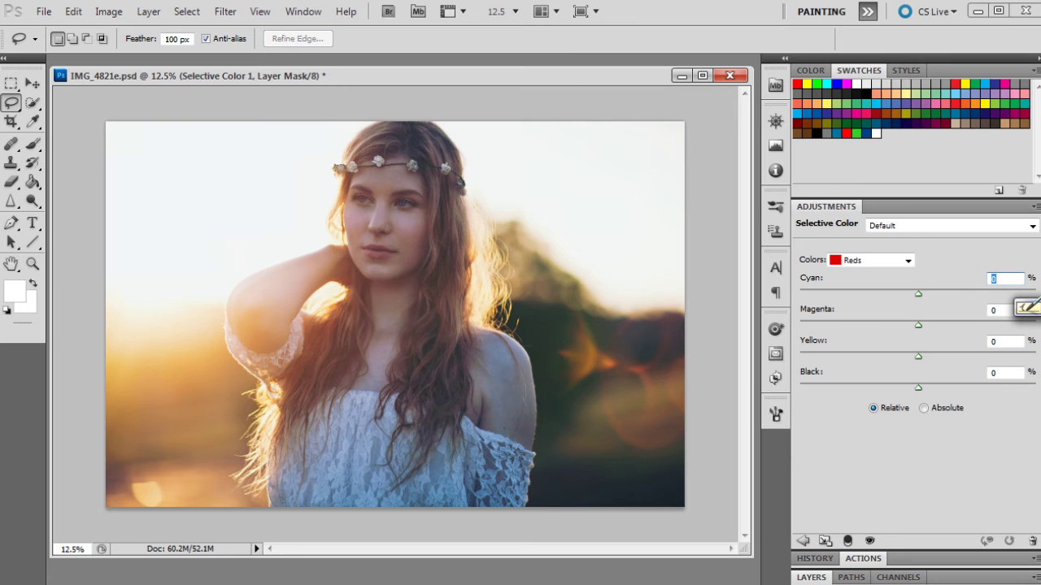
type("-10")
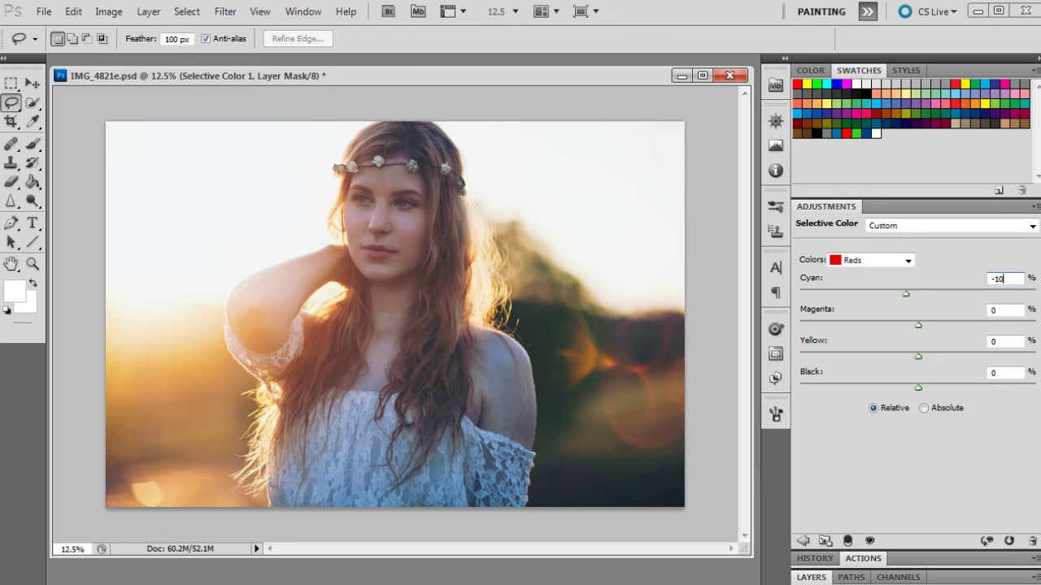
left_click(1004, 310)
type("13")
key("Tab")
type("37")
- Toggle Selective Color 1 off and on to compare the before and after
left_click(813, 577)
left_click(801, 514)
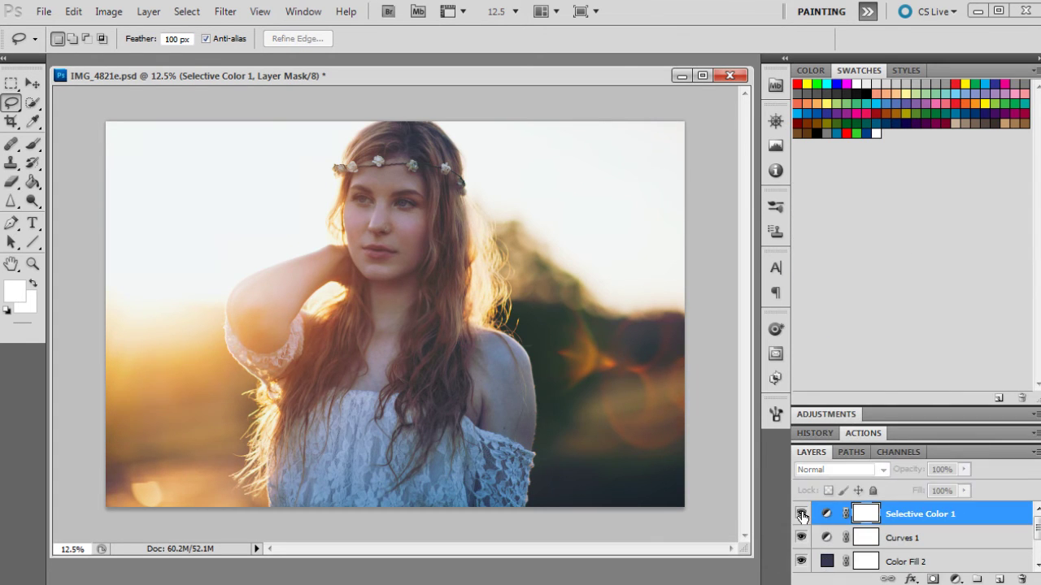
left_click(802, 515)
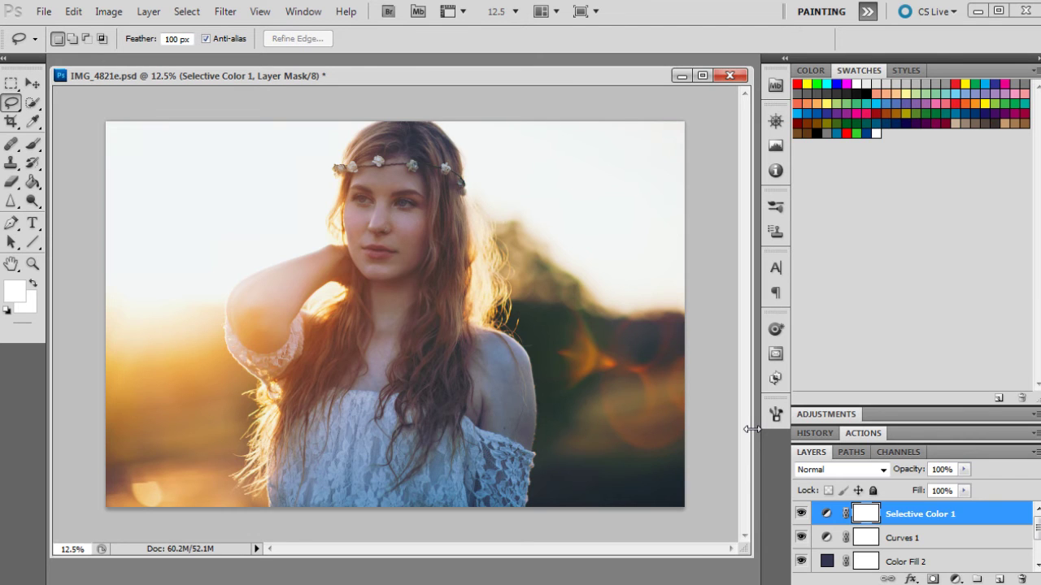
left_click(819, 416)
left_click(886, 261)
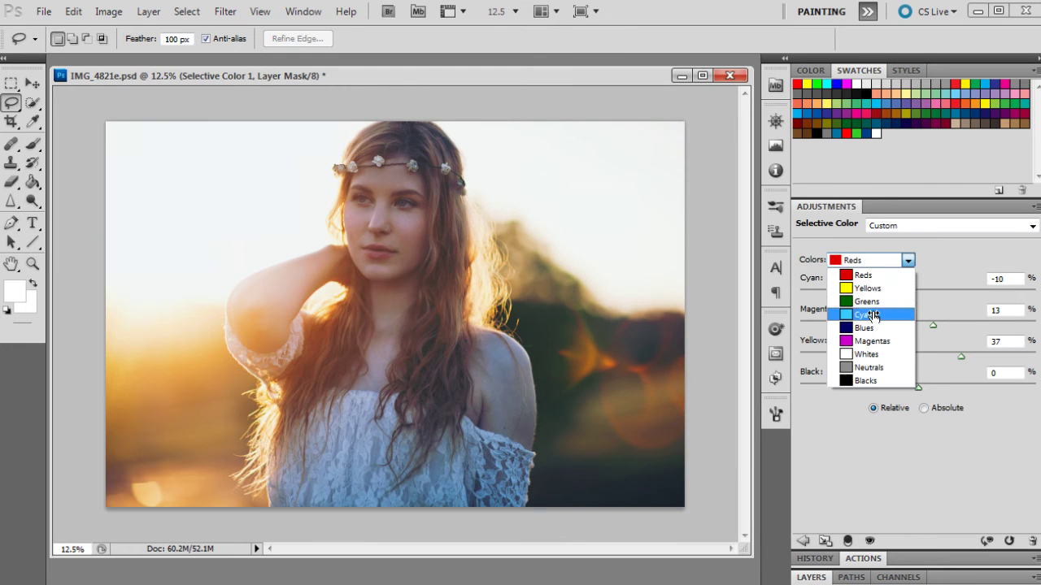
- Set the Cyans range's Cyan amount to -17
left_click(868, 315)
key("Tab")
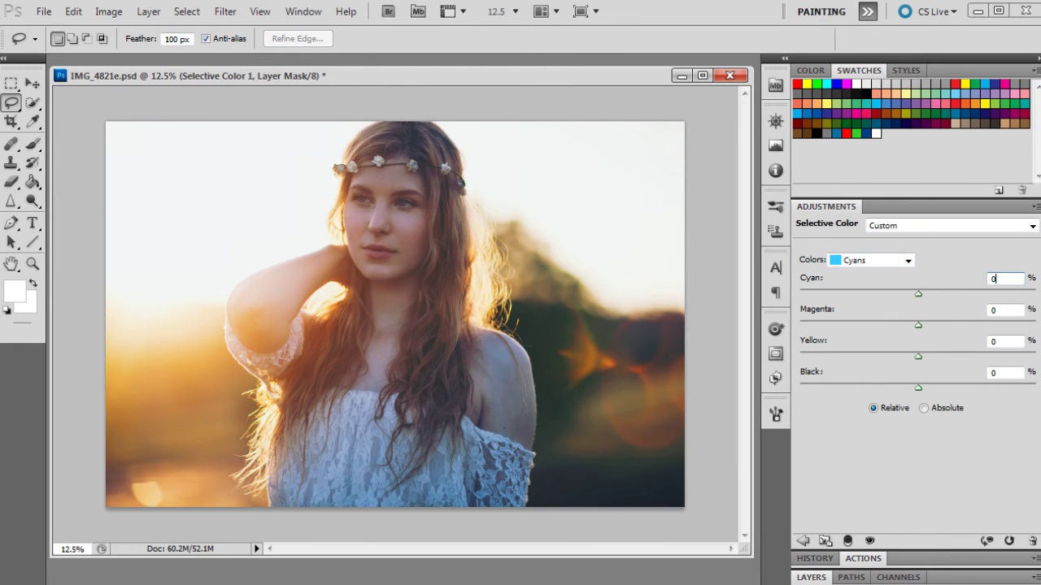
type("-17")
- Set the Magentas range's Magenta amount to -74
left_click(889, 261)
left_click(870, 342)
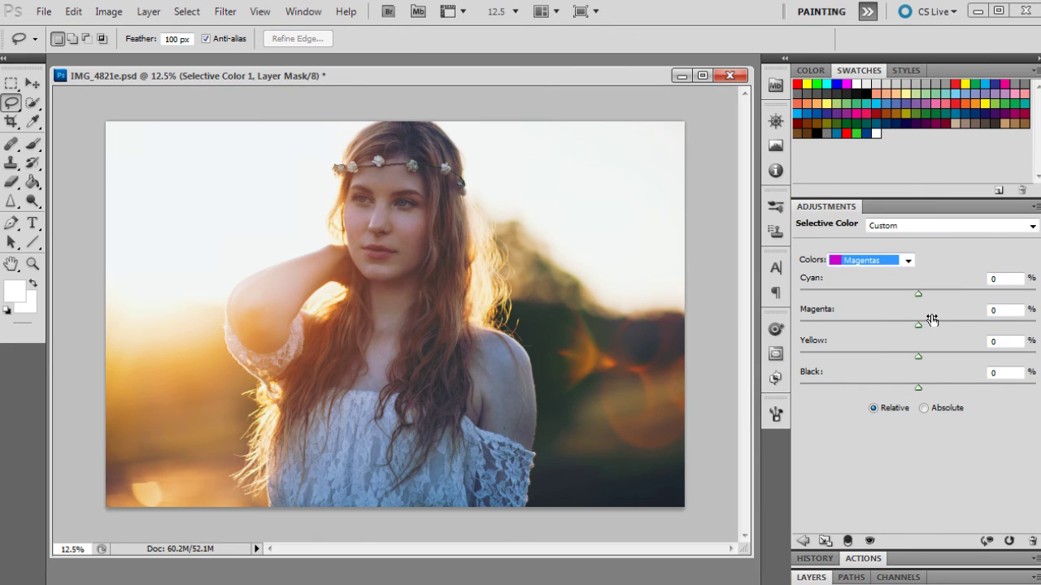
left_click(995, 310)
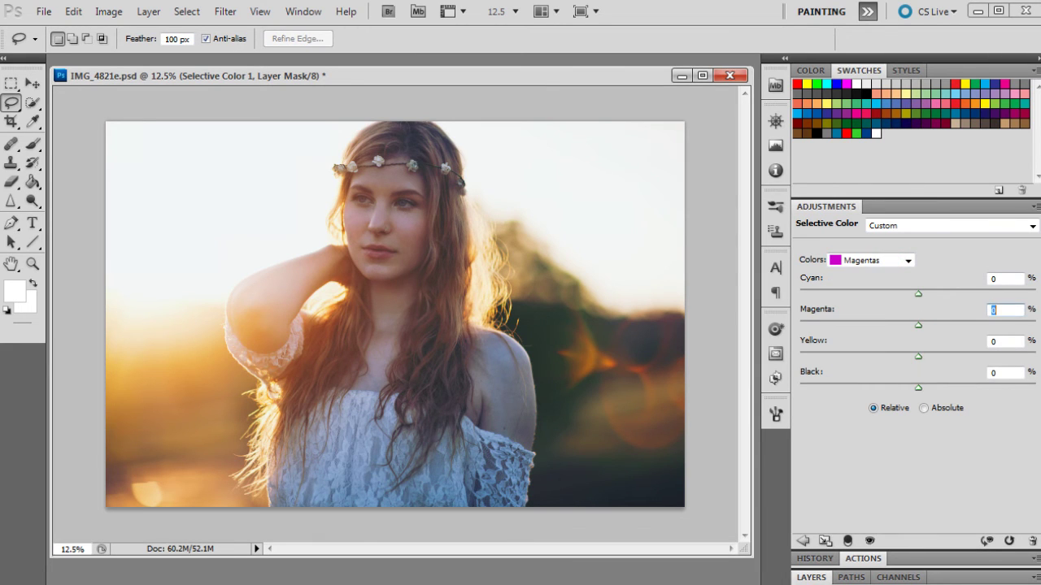
type("-74")
- Set the Blacks range to Cyan 35, Magenta 5 and Yellow -5
left_click(869, 263)
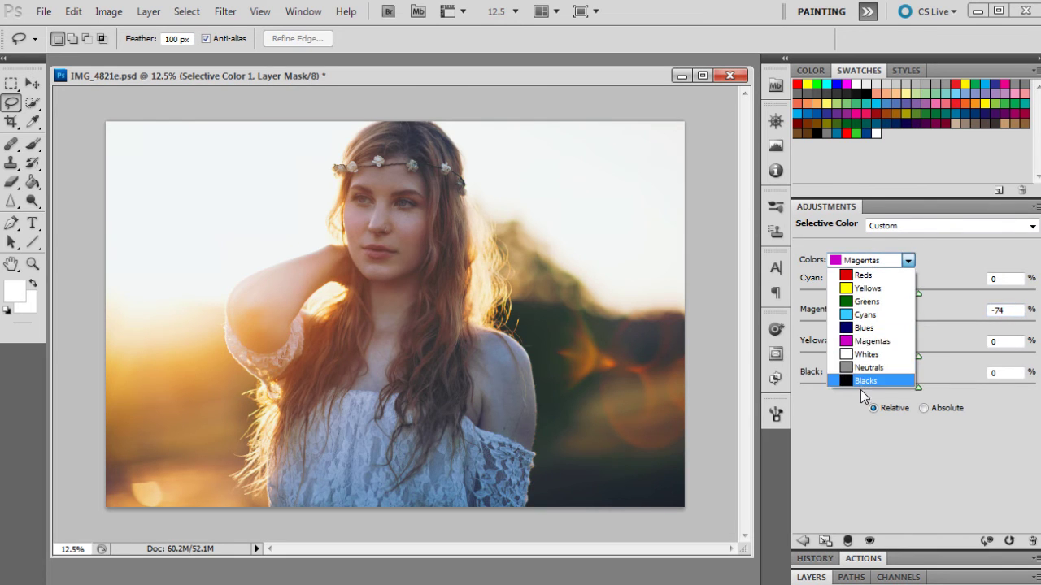
left_click(860, 380)
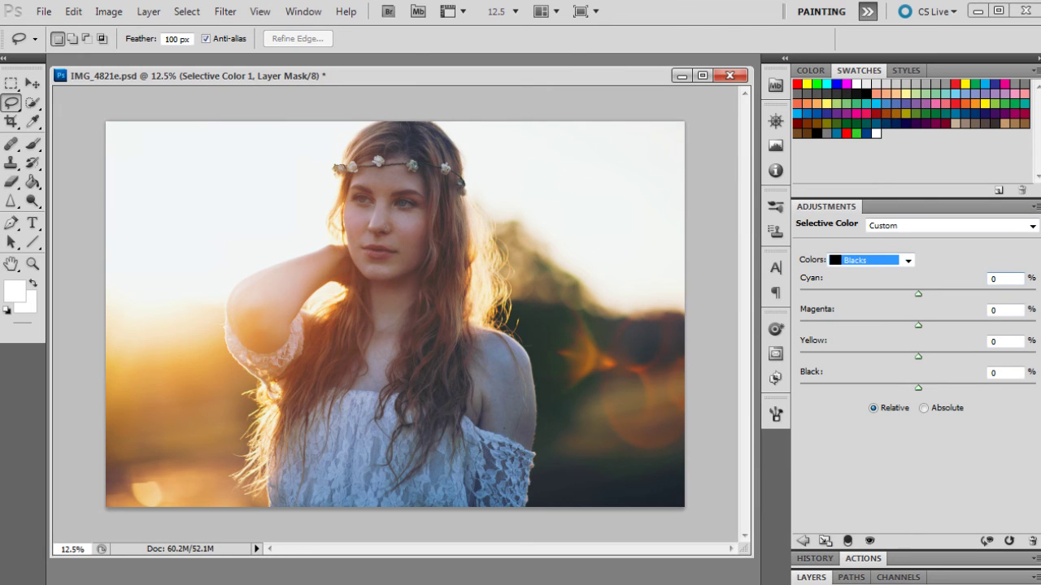
key("Tab")
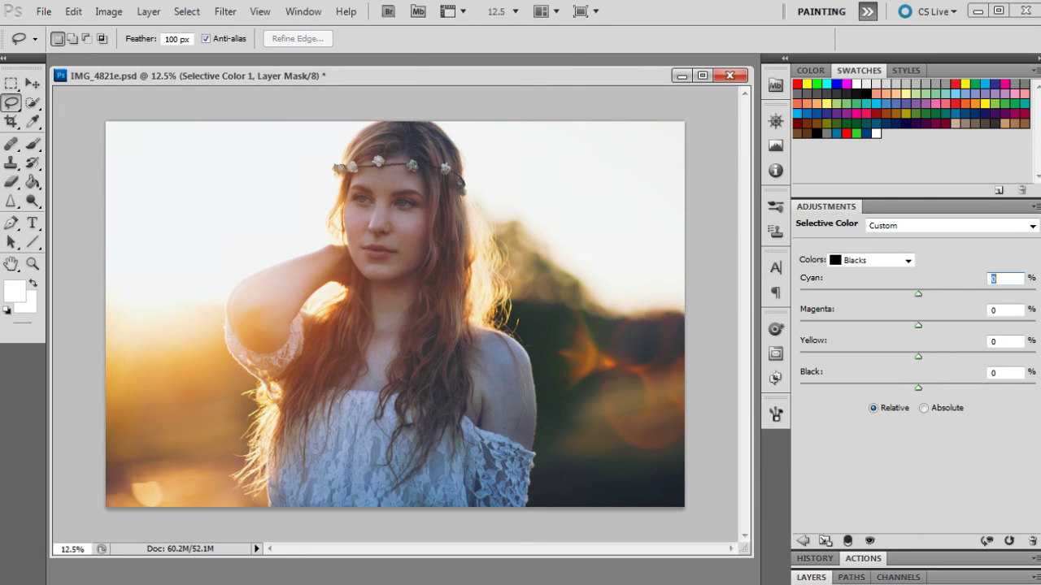
type("35")
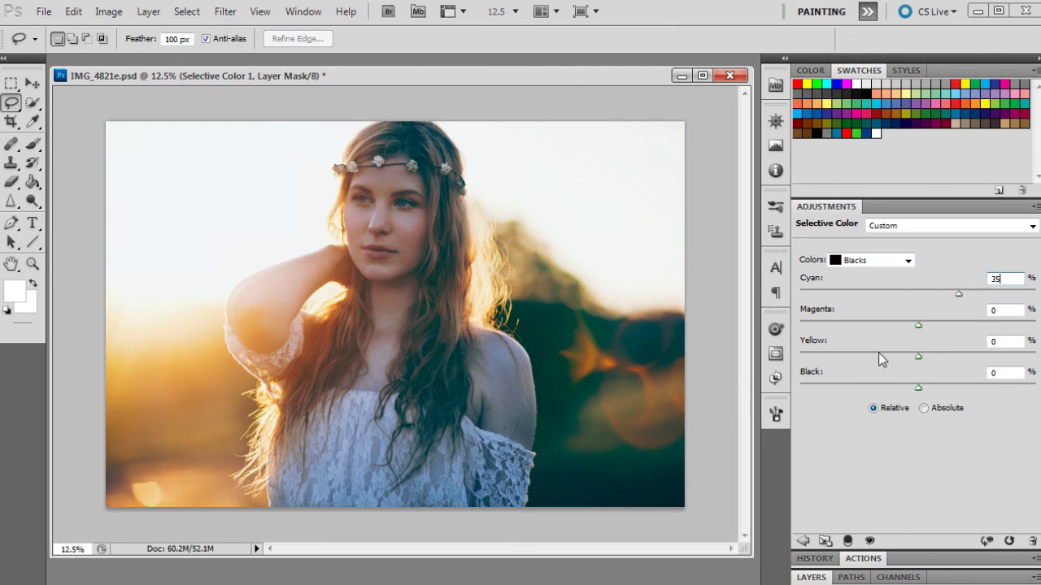
key("Tab")
type("5")
key("Tab")
type("-5")
- Add a Levels layer with input levels 11, 1.00 and 252
left_click(811, 578)
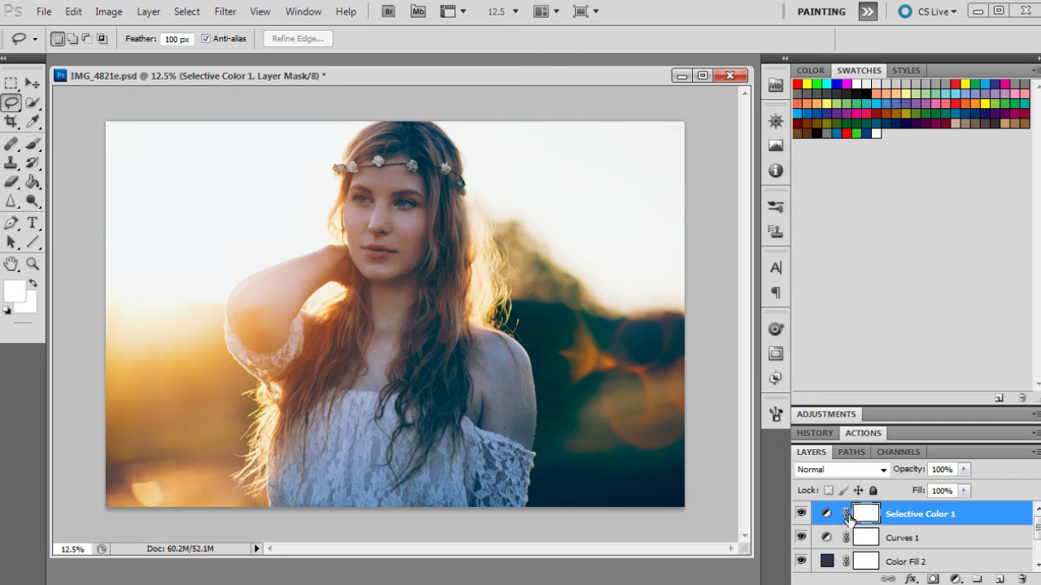
left_click(957, 579)
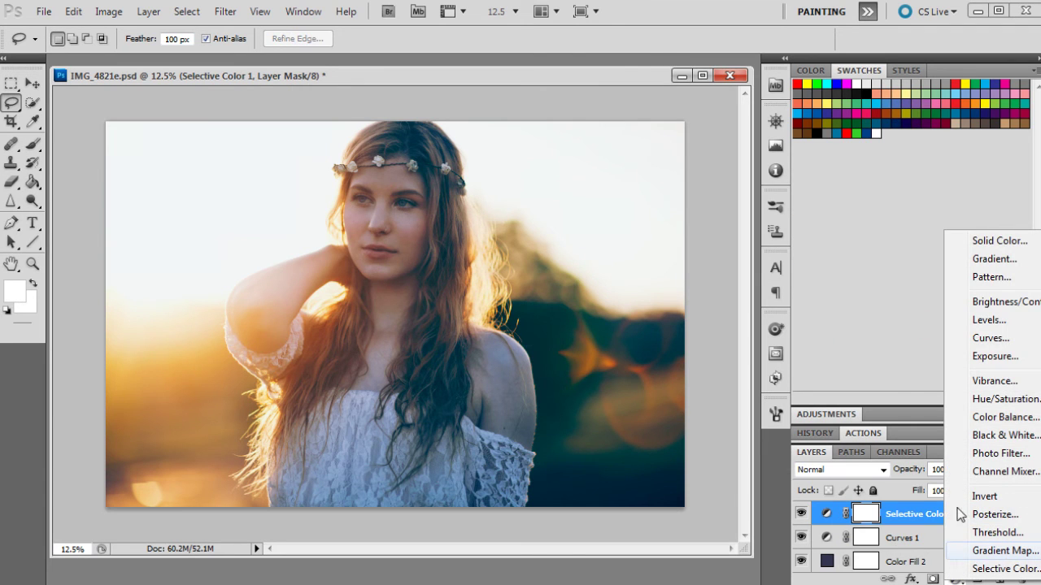
left_click(989, 322)
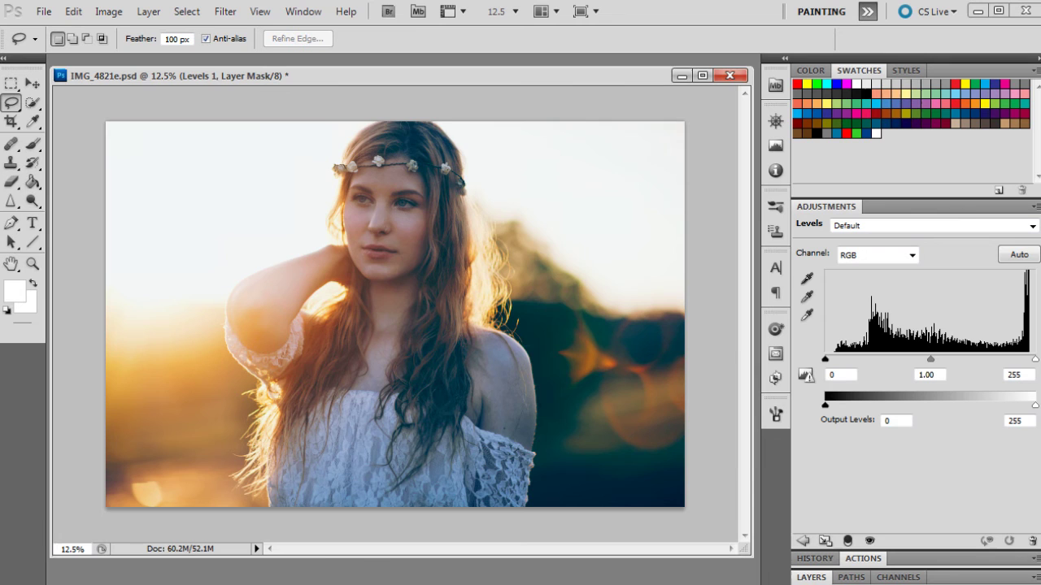
left_click_drag(826, 361, 837, 363)
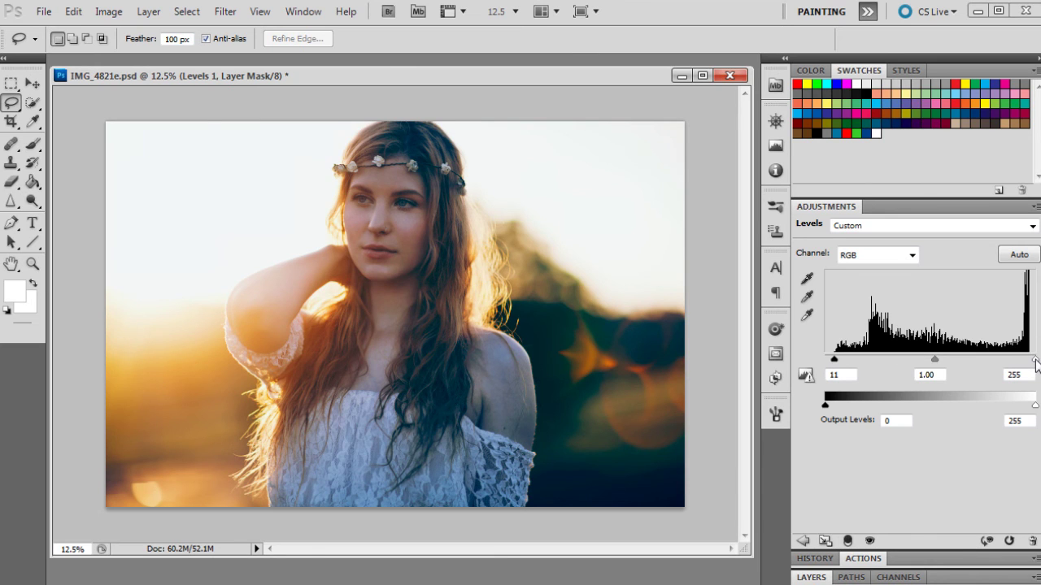
left_click_drag(1036, 364, 1034, 365)
- Show the History panel scrolled up to the Snapshot entries
left_click(816, 556)
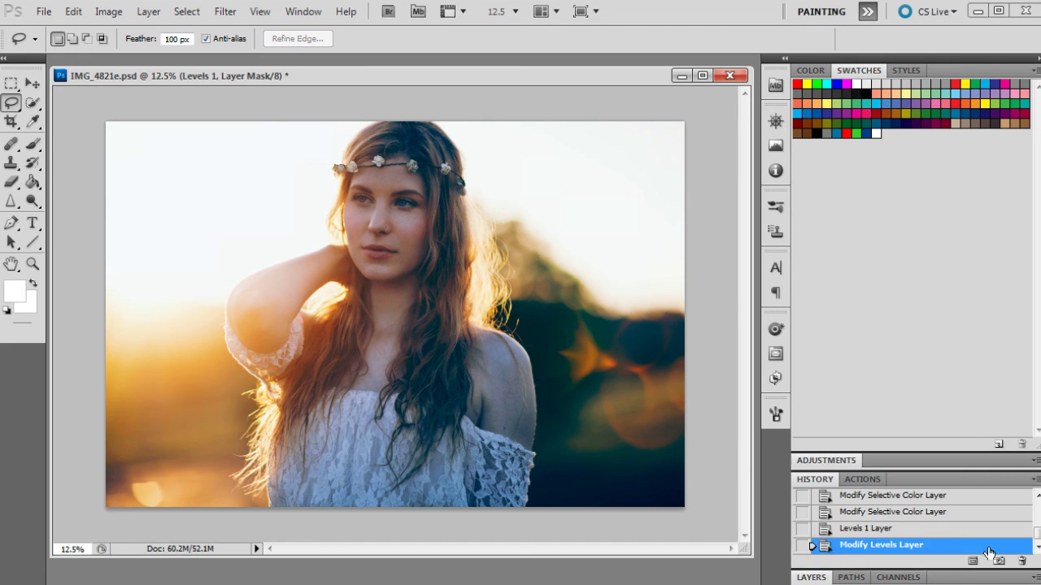
scroll(894, 520, "up", 3)
scroll(901, 523, "up", 10)
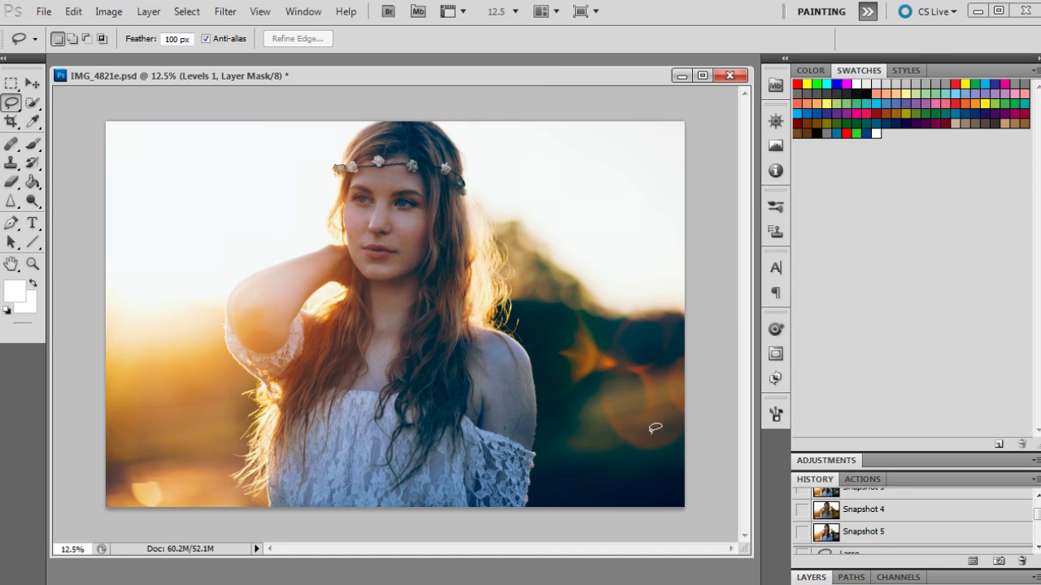
- Alternate between Snapshot 4 and Snapshot 5 in History, finish on Snapshot 5, then collapse the panel
scroll(861, 523, "up", 1)
scroll(858, 519, "down", 1)
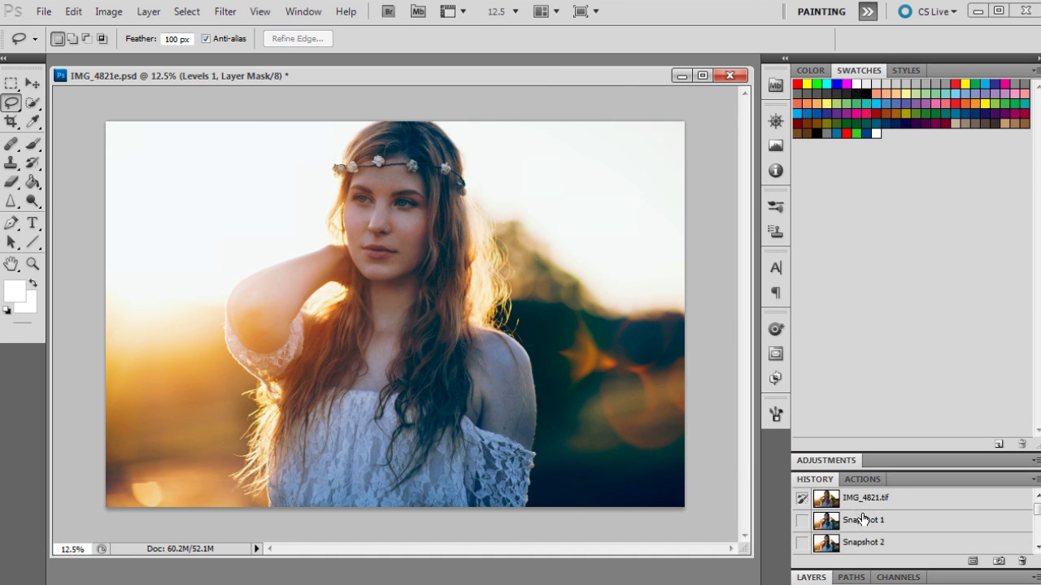
left_click(861, 517)
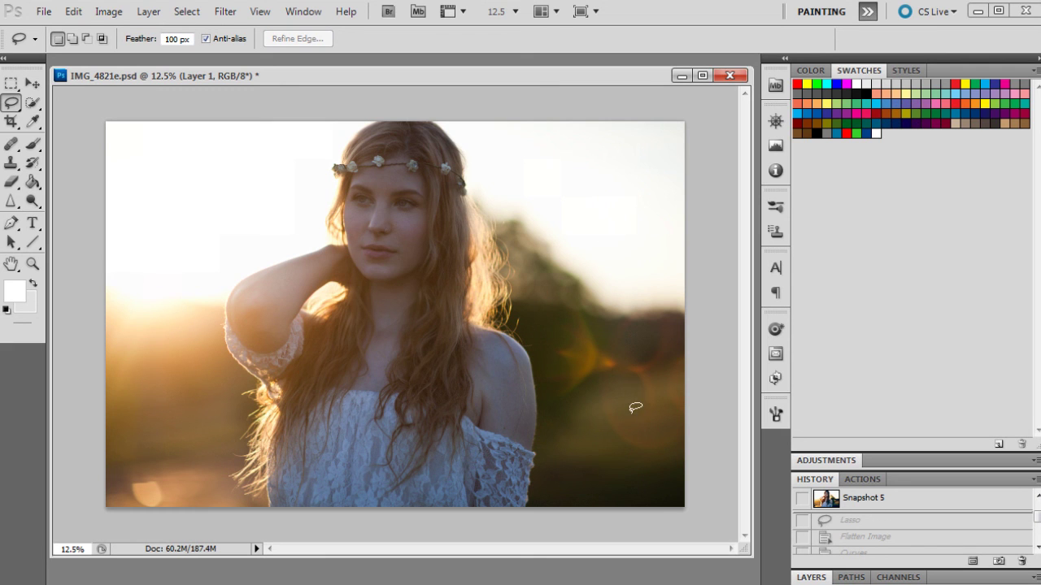
scroll(887, 498, "up", 1)
left_click(886, 498)
left_click(886, 522)
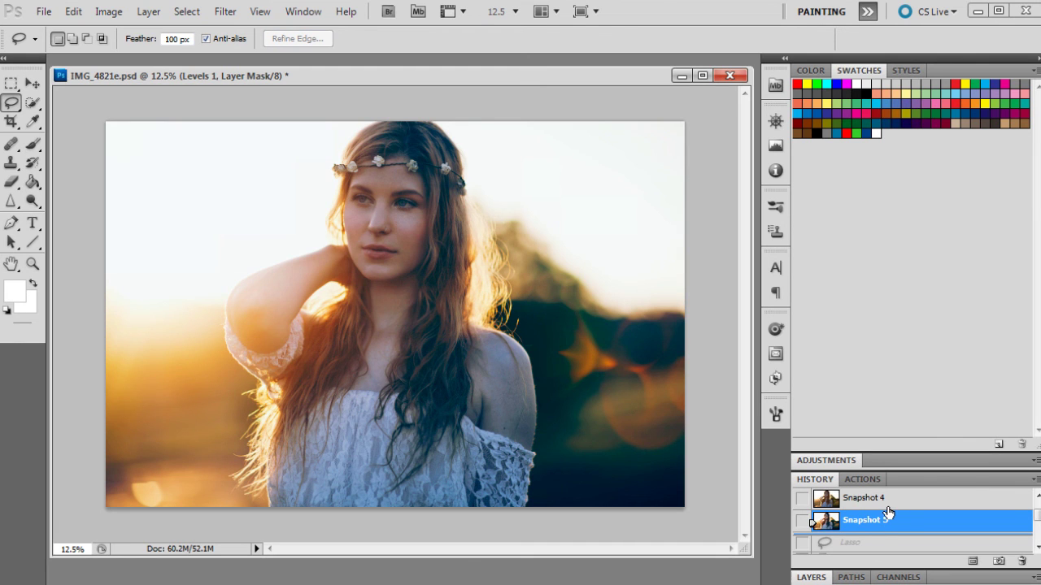
left_click(887, 499)
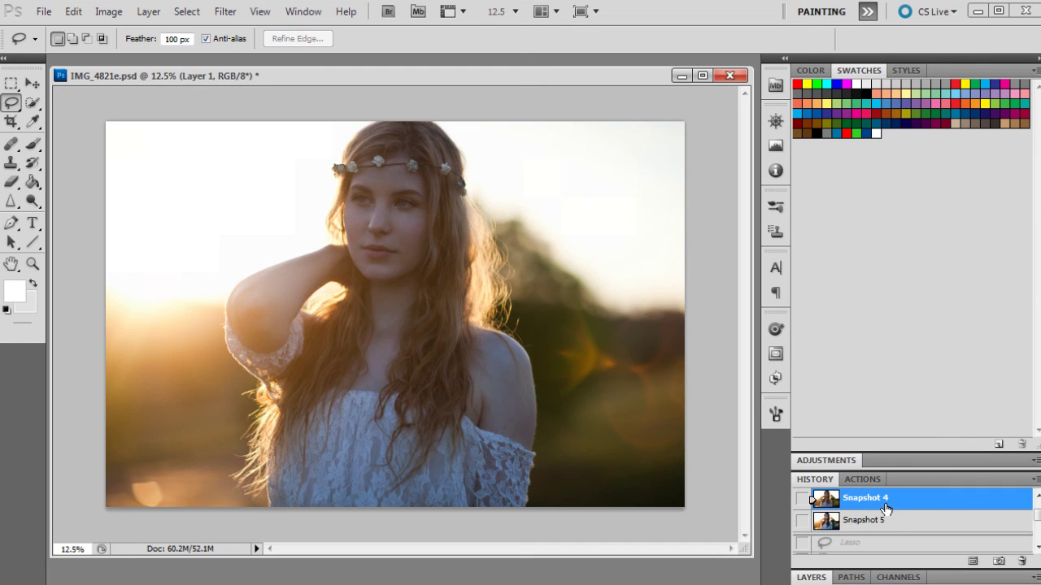
left_click(874, 527)
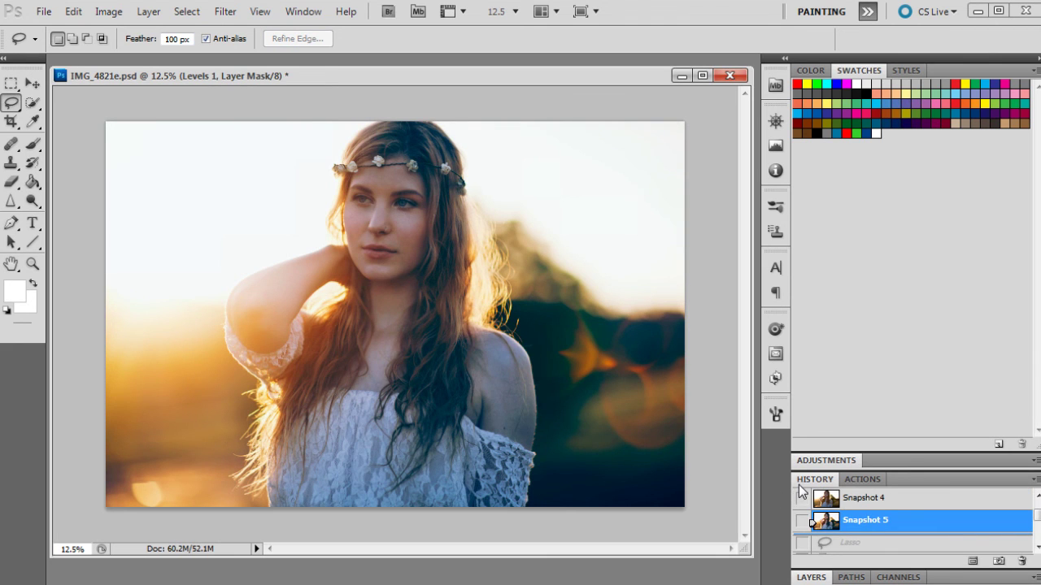
double_click(807, 480)
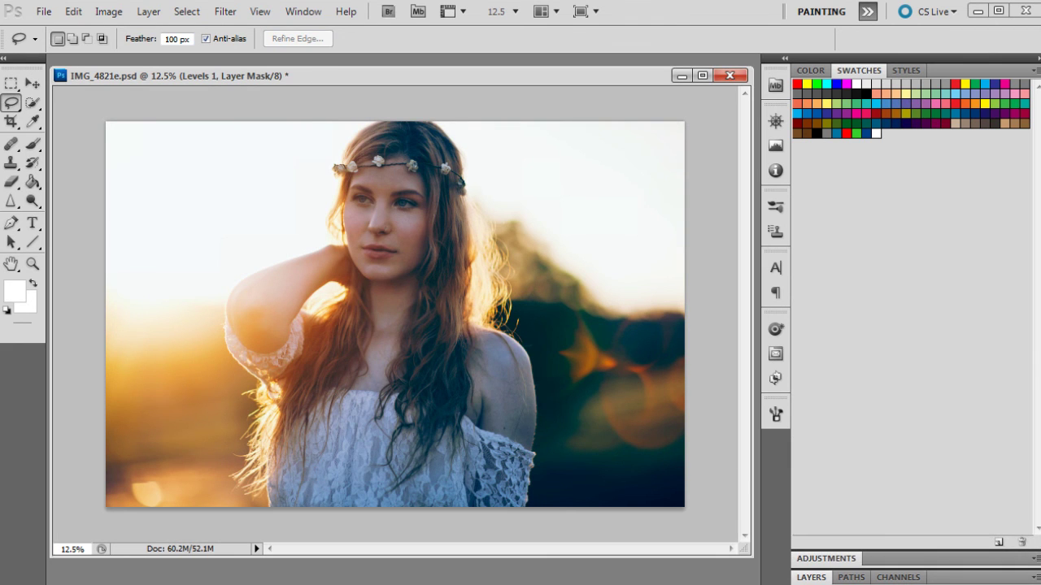